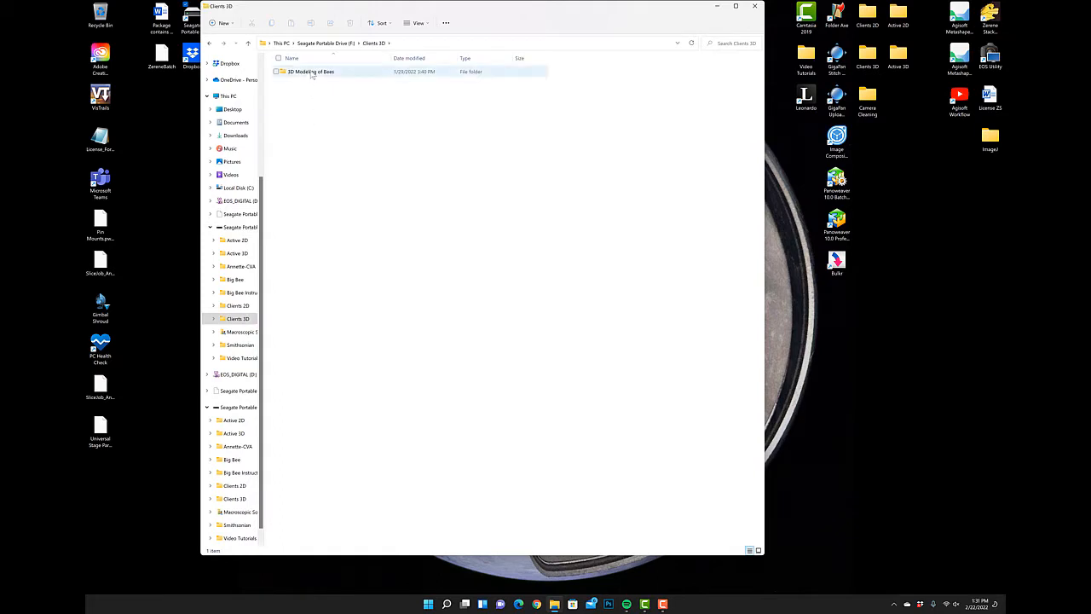
- Open the Final folder of the 2022_02_14_1_37 session for Bombus crotchii, inside 3D Modeling of Bees
{"action": "left_click", "coordinate": [309, 72]}
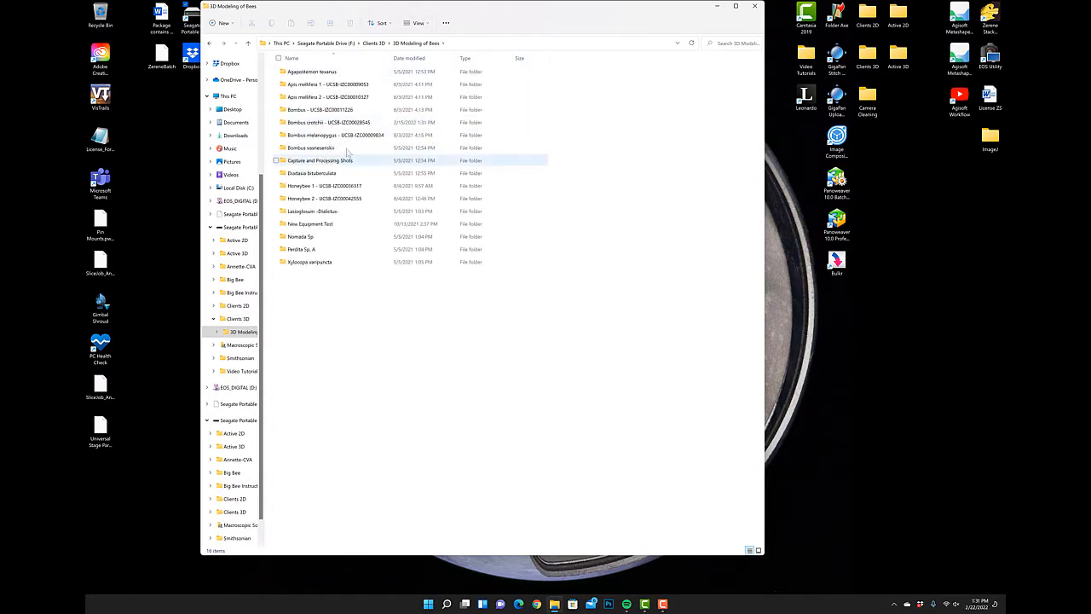
{"action": "double_click", "coordinate": [324, 125]}
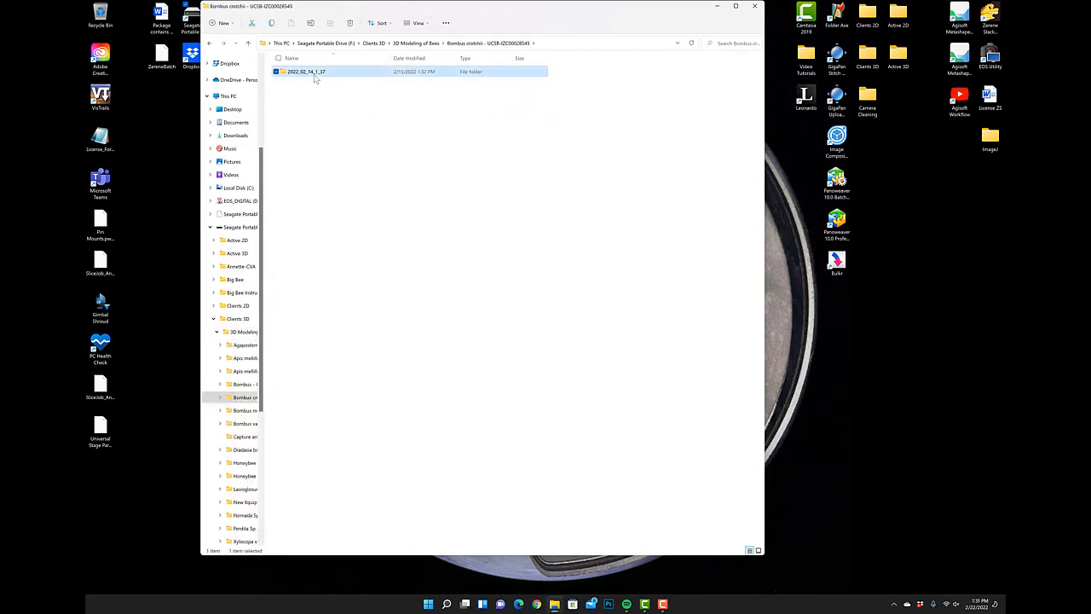
{"action": "double_click", "coordinate": [314, 76]}
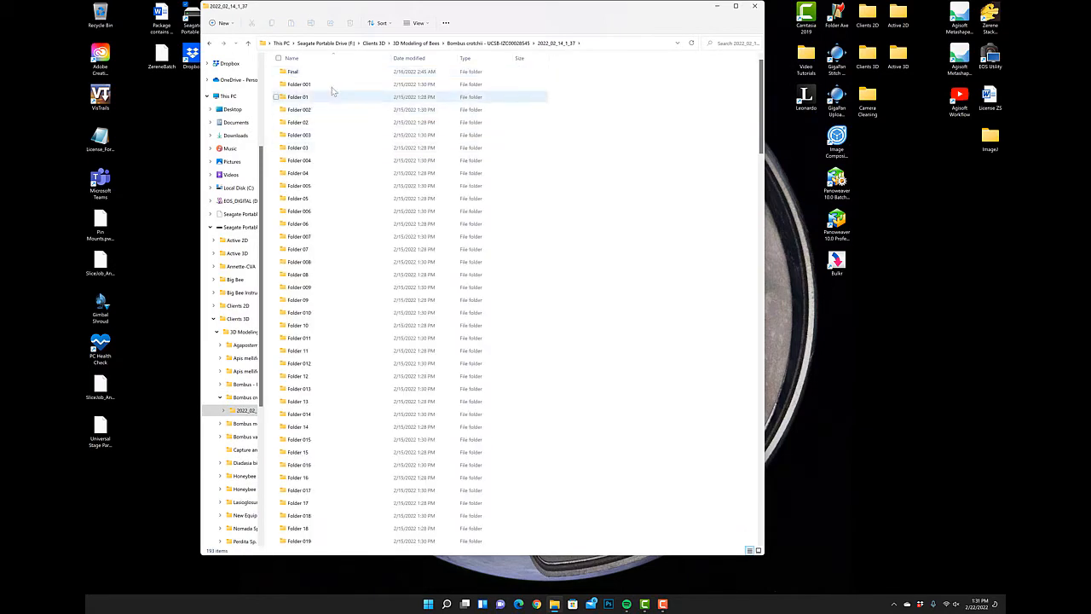
{"action": "scroll", "coordinate": [391, 247], "scroll_direction": "down", "scroll_amount": 2}
{"action": "scroll", "coordinate": [392, 247], "scroll_direction": "up", "scroll_amount": 2}
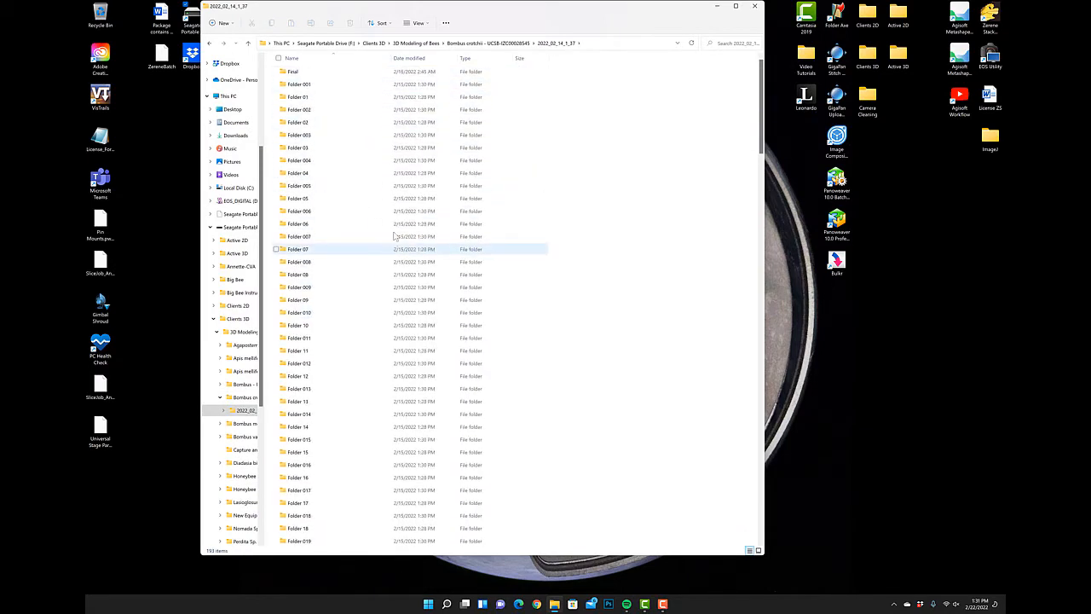
{"action": "double_click", "coordinate": [293, 74]}
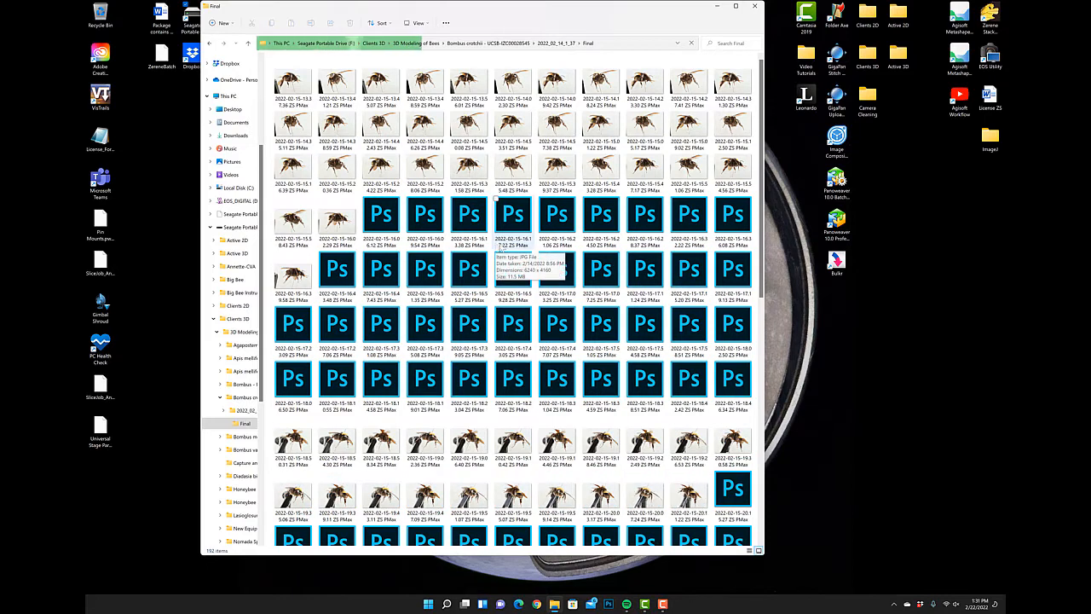
- Browse the stacked bee image thumbnails and open 2022-02-15-17.39.05 ZS PMax.jpg in Photoshop
{"action": "left_click", "coordinate": [493, 247]}
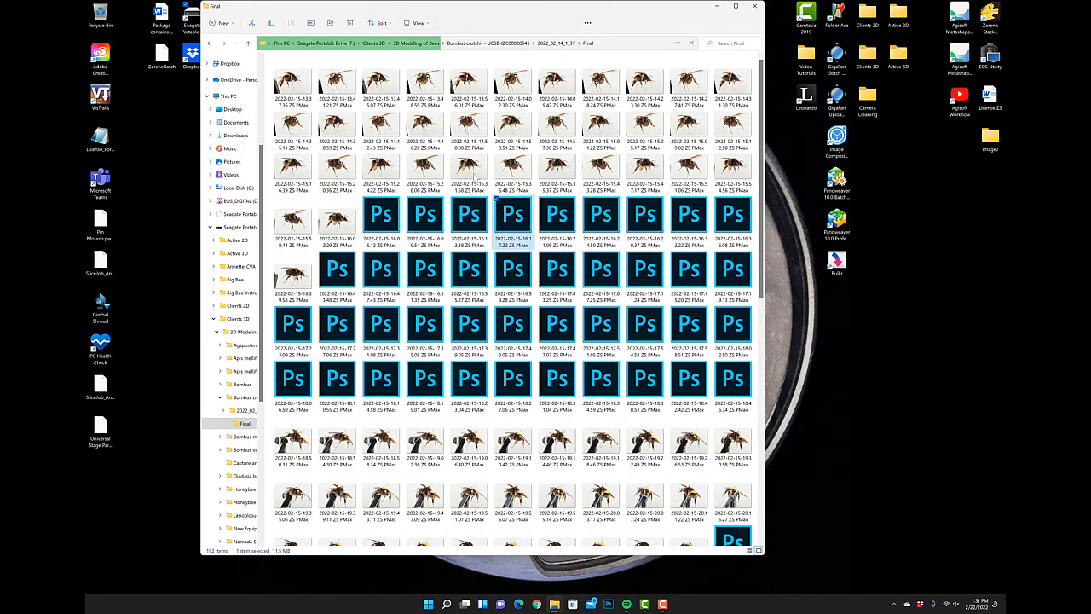
{"action": "scroll", "coordinate": [474, 177], "scroll_direction": "down", "scroll_amount": 3}
{"action": "left_click", "coordinate": [475, 179]}
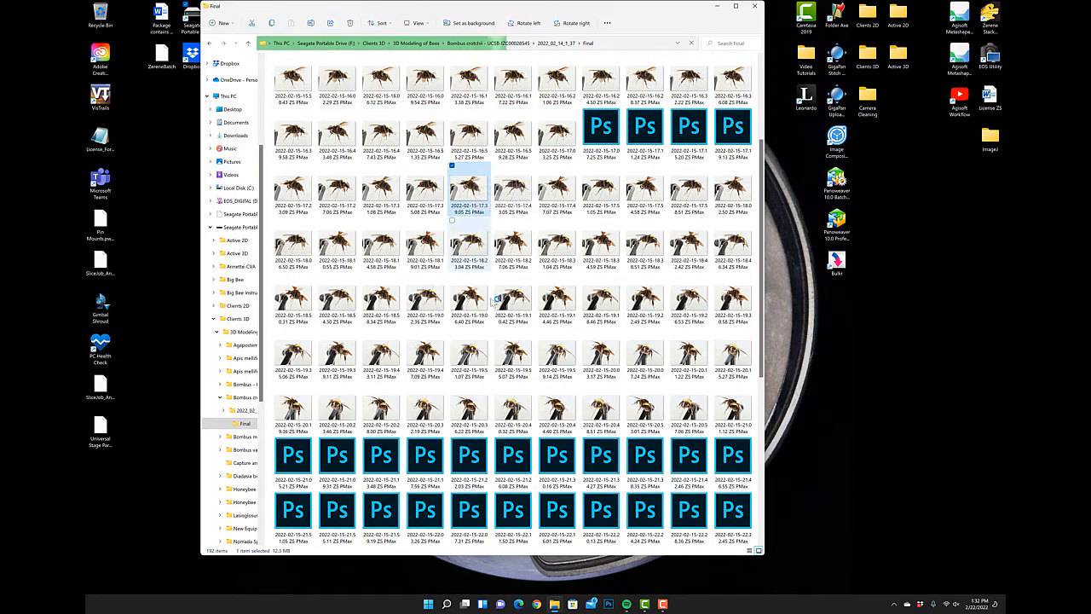
{"action": "scroll", "coordinate": [495, 299], "scroll_direction": "up", "scroll_amount": 3}
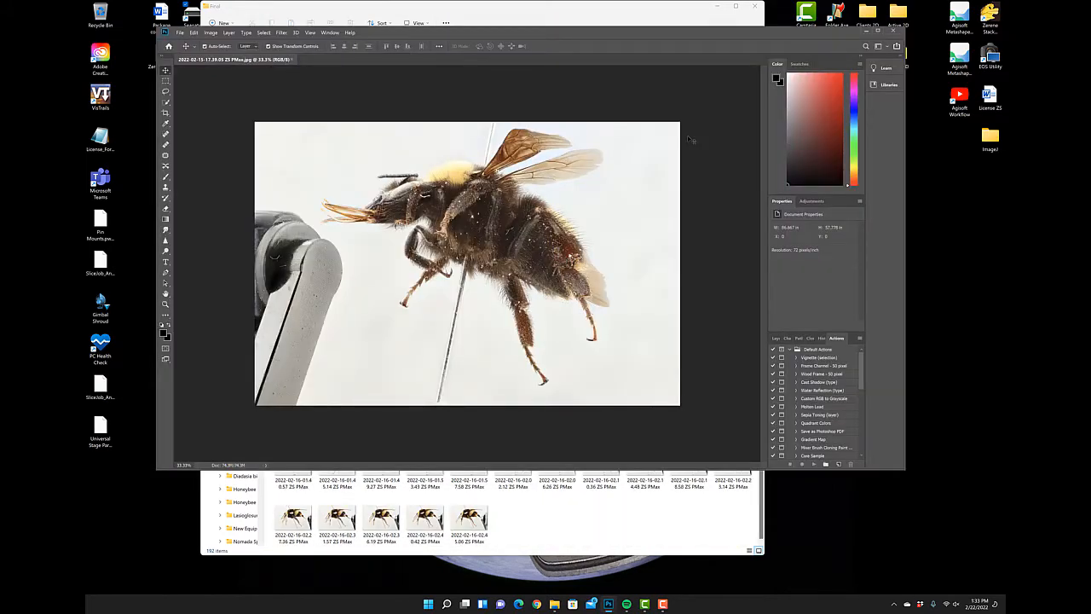
- Examine the bee image at 66.7% zoom, covering the mount arm, pin, head, wings and abdomen
{"action": "key", "text": "ctrl+plus"}
{"action": "key", "text": "ctrl+plus"}
{"action": "scroll", "coordinate": [688, 139], "scroll_direction": "down", "scroll_amount": 4}
{"action": "scroll", "coordinate": [689, 139], "scroll_direction": "left", "scroll_amount": 4}
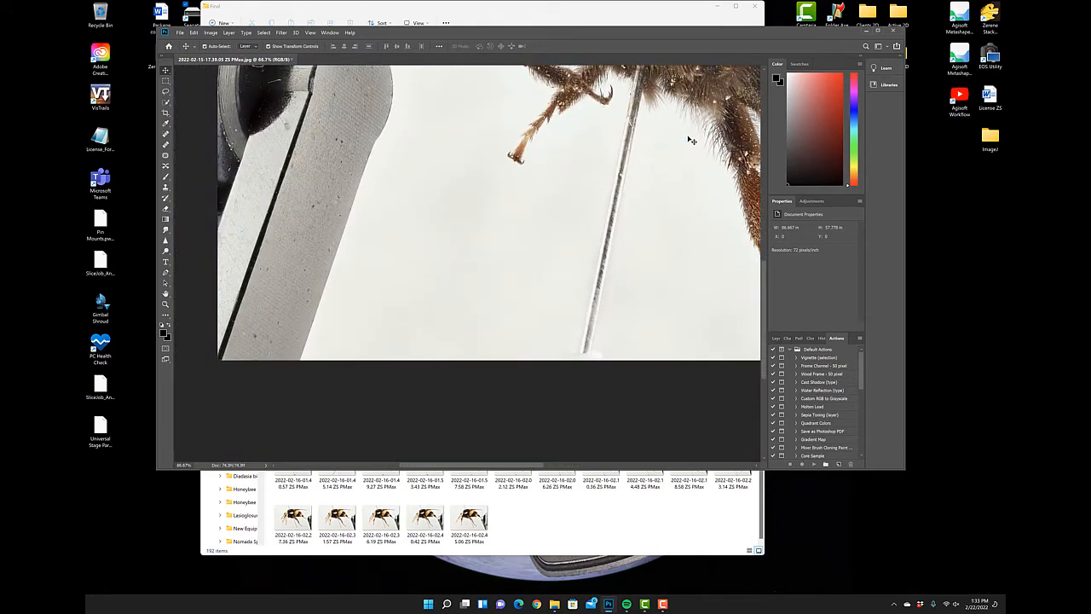
{"action": "scroll", "coordinate": [692, 140], "scroll_direction": "up", "scroll_amount": 10}
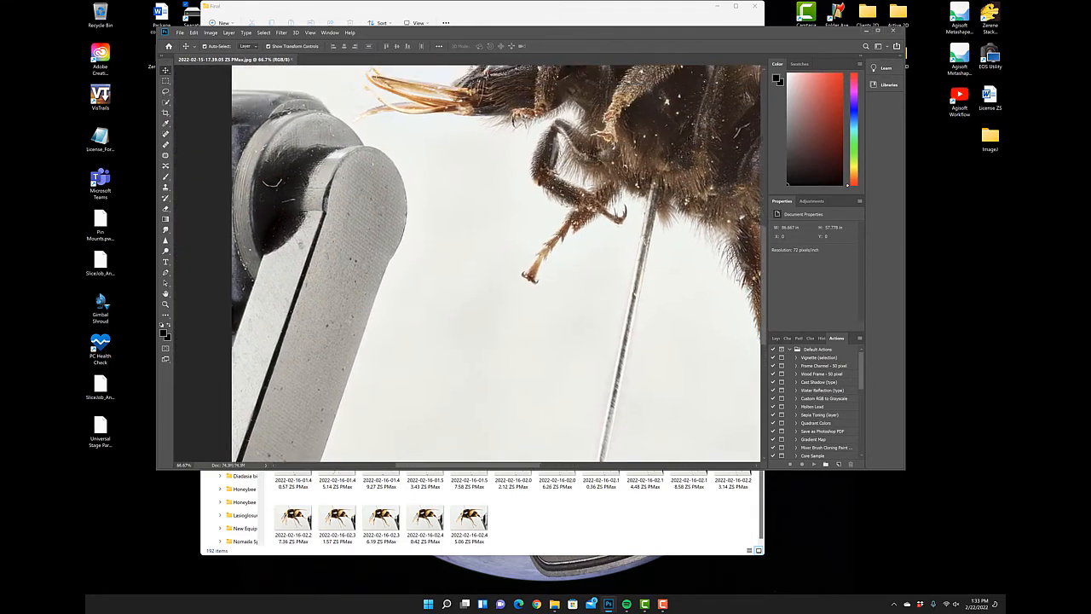
{"action": "scroll", "coordinate": [688, 139], "scroll_direction": "up", "scroll_amount": 1}
{"action": "scroll", "coordinate": [688, 139], "scroll_direction": "up", "scroll_amount": 6}
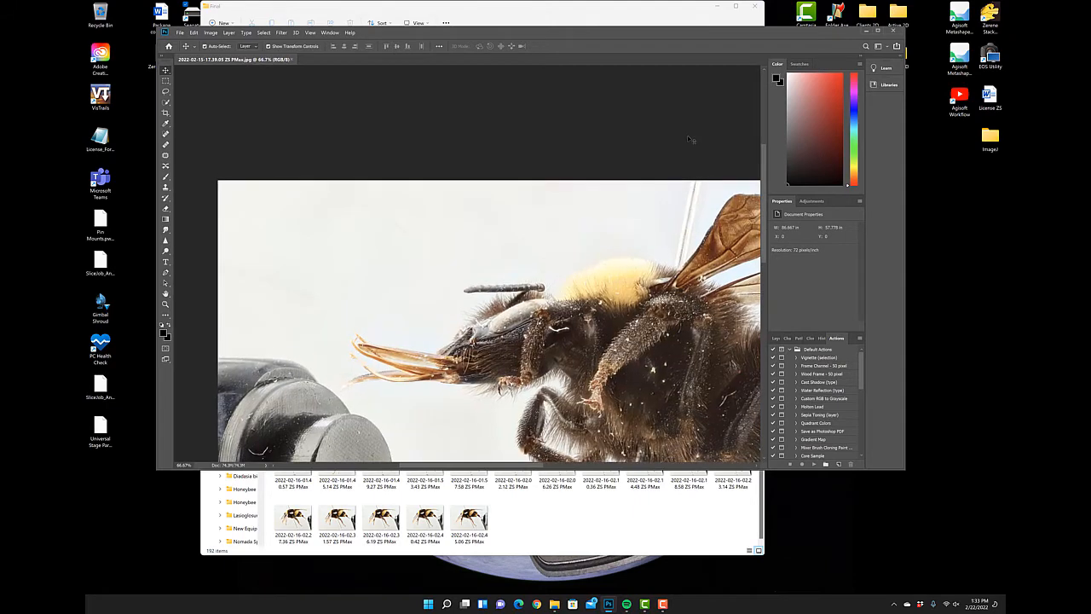
{"action": "scroll", "coordinate": [691, 140], "scroll_direction": "right", "scroll_amount": 2}
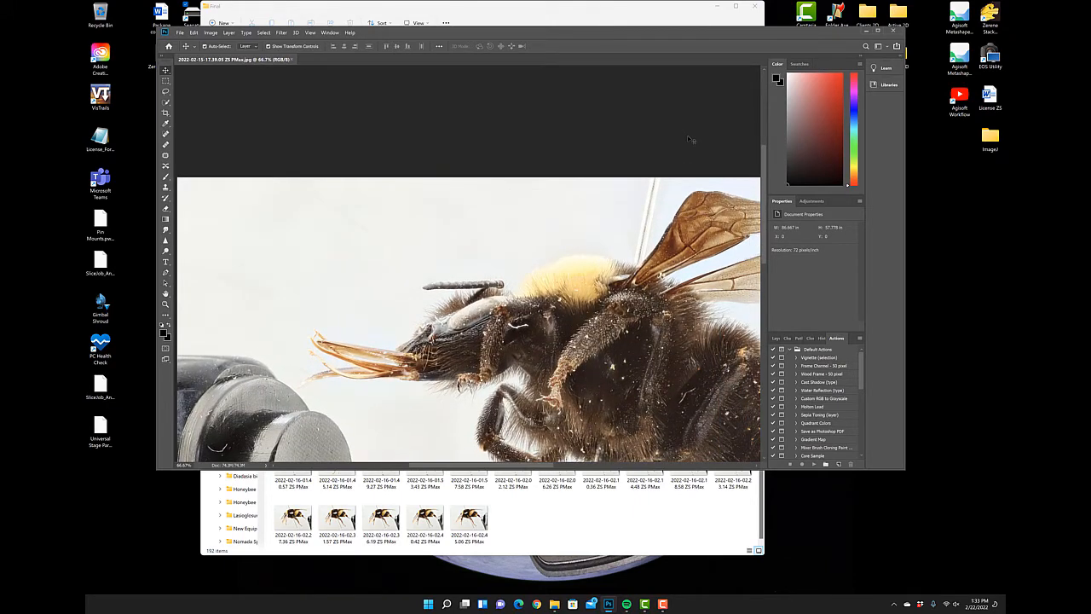
{"action": "scroll", "coordinate": [688, 139], "scroll_direction": "right", "scroll_amount": 8}
{"action": "scroll", "coordinate": [688, 138], "scroll_direction": "down", "scroll_amount": 2}
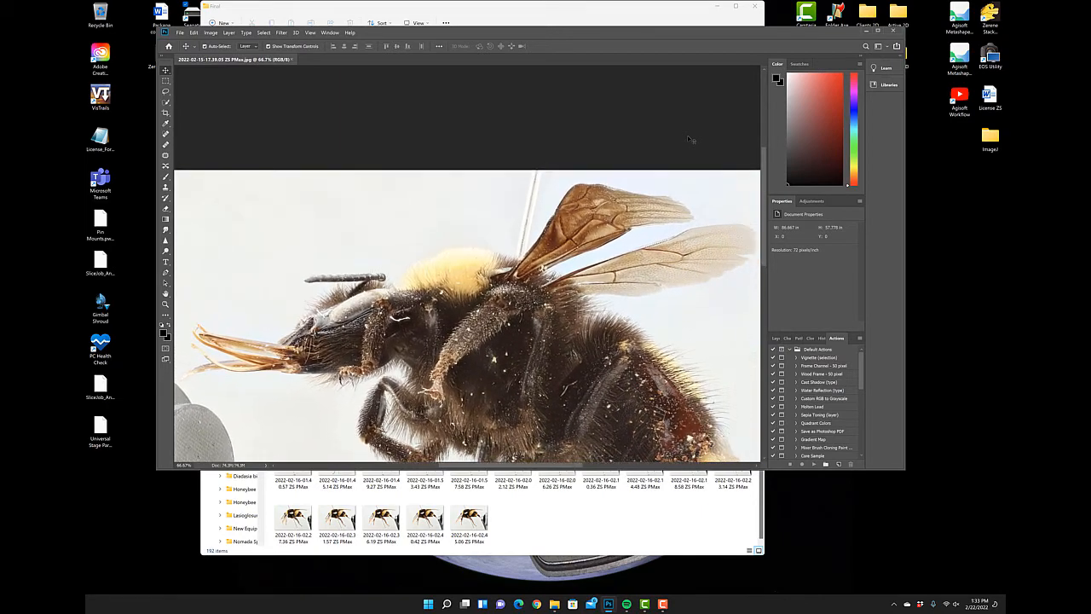
{"action": "scroll", "coordinate": [689, 139], "scroll_direction": "right", "scroll_amount": 6}
{"action": "scroll", "coordinate": [689, 139], "scroll_direction": "down", "scroll_amount": 1}
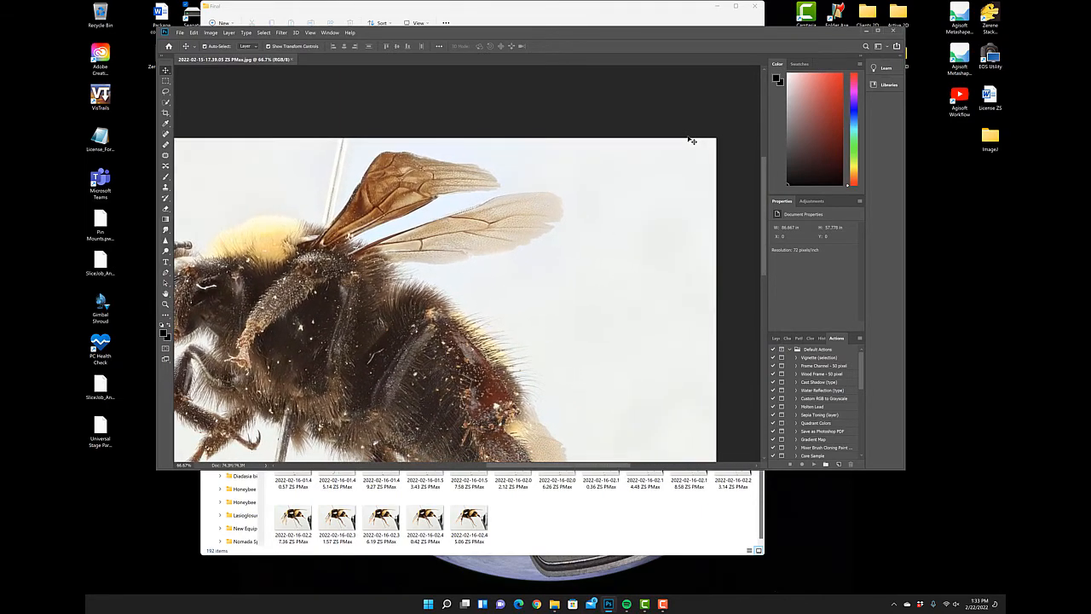
{"action": "scroll", "coordinate": [691, 140], "scroll_direction": "down", "scroll_amount": 4}
{"action": "scroll", "coordinate": [691, 140], "scroll_direction": "left", "scroll_amount": 4}
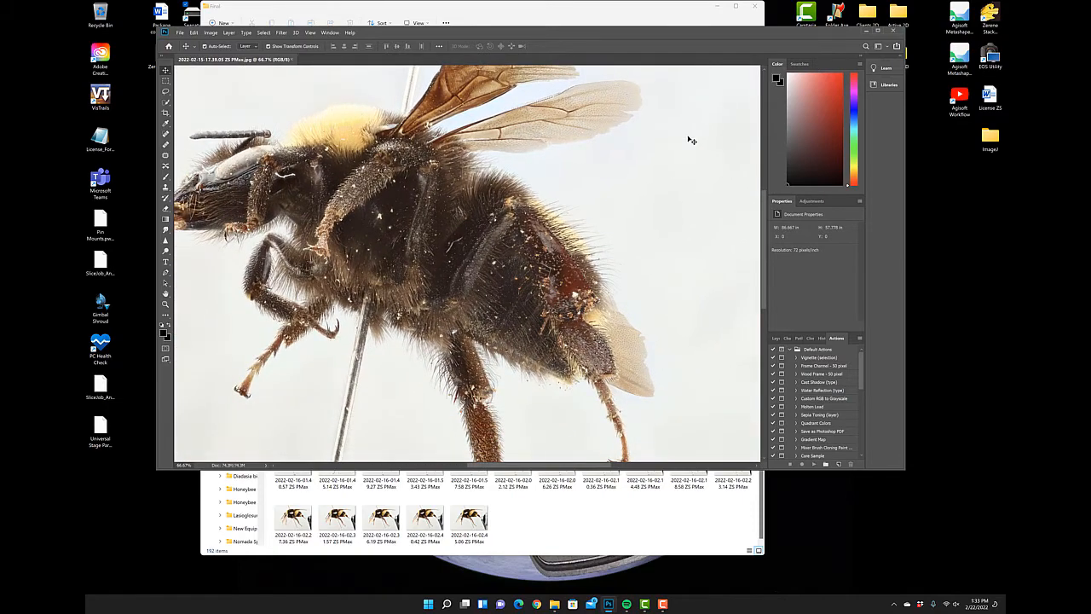
- Inspect the bee's focus detail at closer zoom on the head, legs, thorax and abdomen, and close Photoshop
{"action": "scroll", "coordinate": [691, 139], "scroll_direction": "up", "scroll_amount": 5}
{"action": "scroll", "coordinate": [691, 140], "scroll_direction": "down", "scroll_amount": 4}
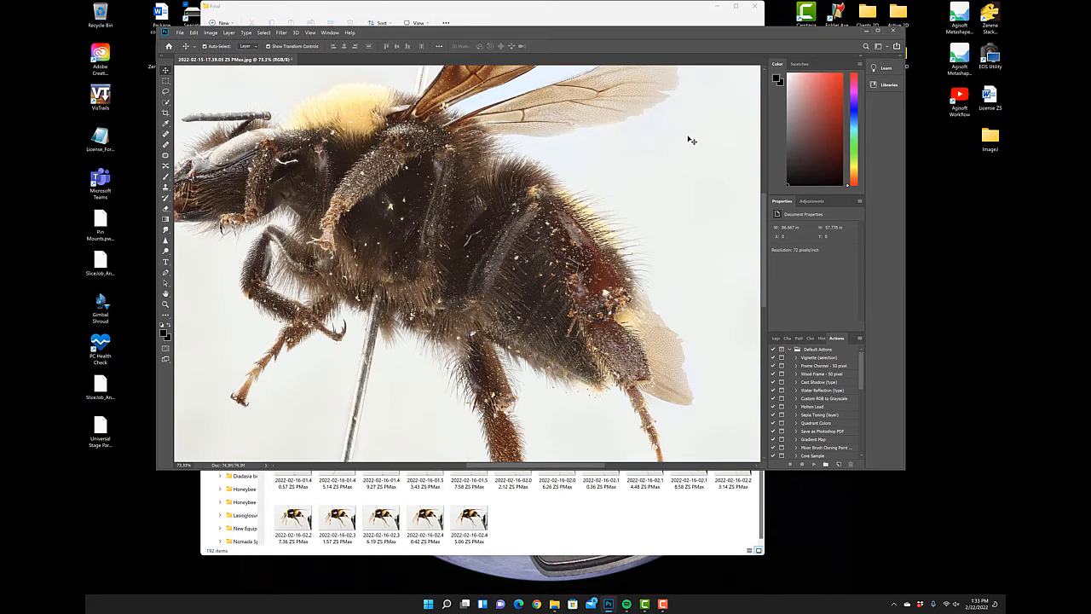
{"action": "scroll", "coordinate": [691, 140], "scroll_direction": "up", "scroll_amount": 3}
{"action": "scroll", "coordinate": [691, 140], "scroll_direction": "right", "scroll_amount": 2}
{"action": "scroll", "coordinate": [692, 139], "scroll_direction": "up", "scroll_amount": 2}
{"action": "scroll", "coordinate": [691, 140], "scroll_direction": "down", "scroll_amount": 3}
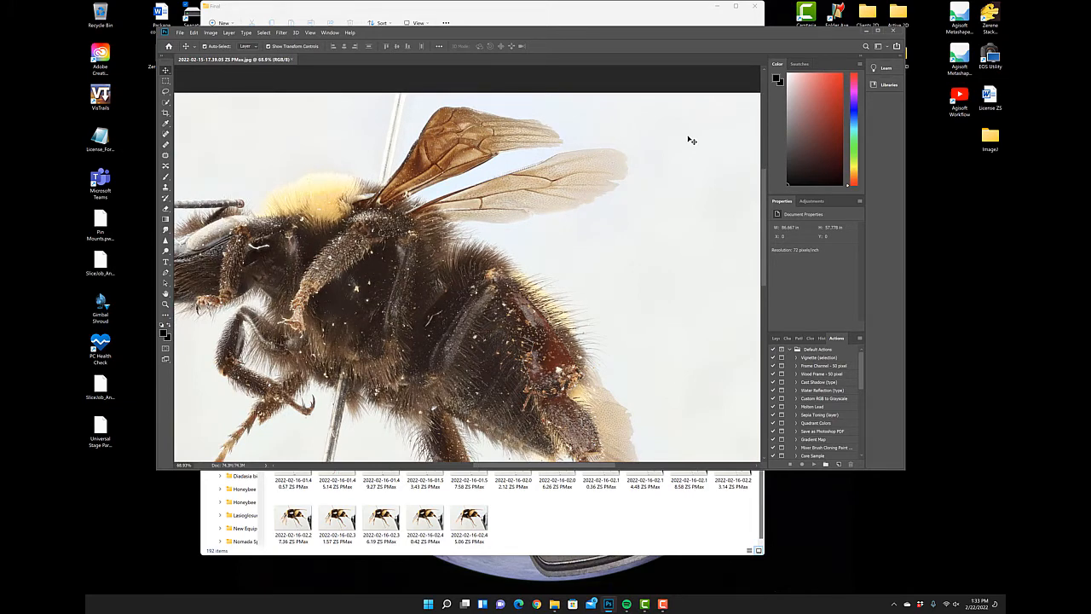
{"action": "scroll", "coordinate": [691, 140], "scroll_direction": "up", "scroll_amount": 3}
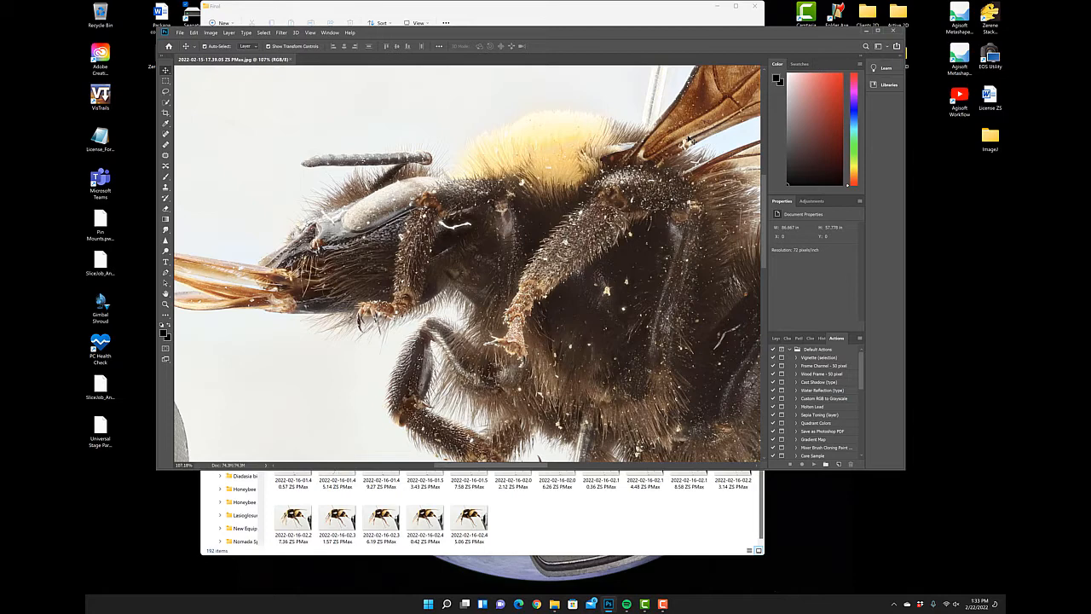
{"action": "scroll", "coordinate": [691, 140], "scroll_direction": "down", "scroll_amount": 4}
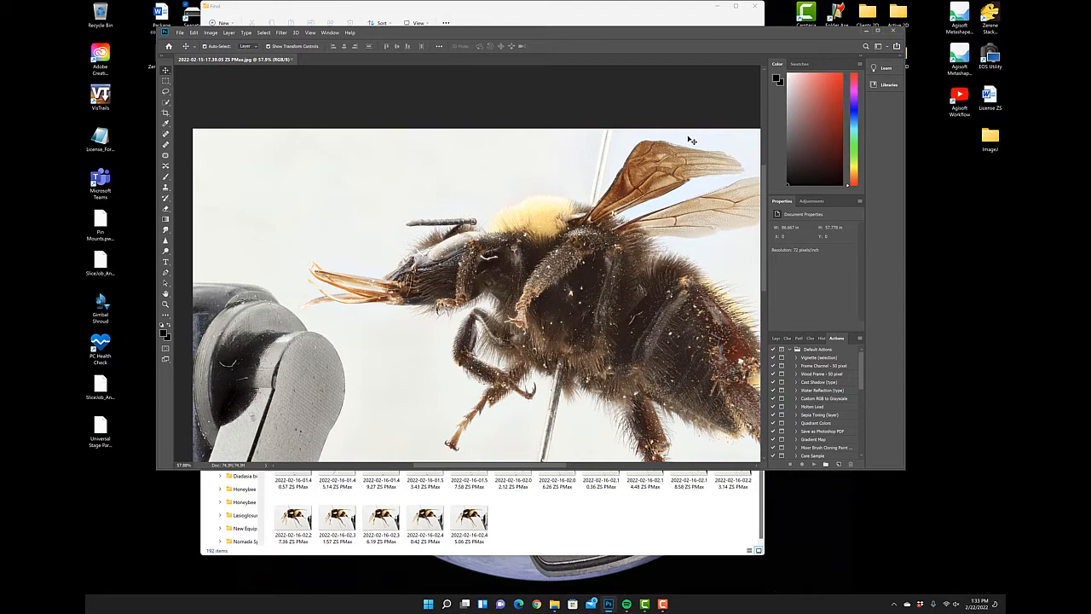
{"action": "scroll", "coordinate": [691, 139], "scroll_direction": "up", "scroll_amount": 2}
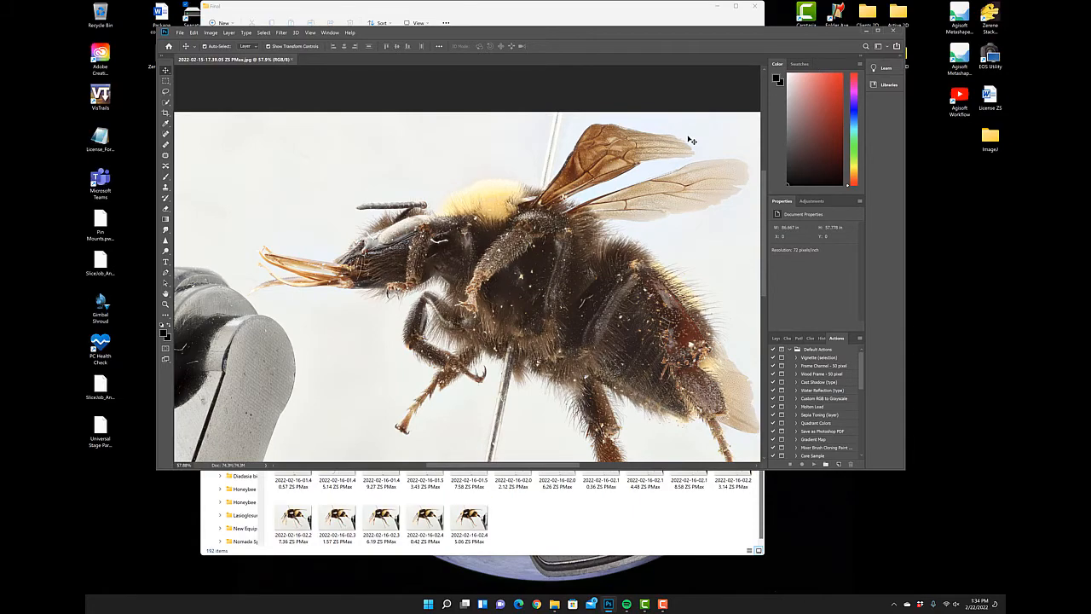
{"action": "scroll", "coordinate": [691, 139], "scroll_direction": "down", "scroll_amount": 1}
{"action": "scroll", "coordinate": [691, 140], "scroll_direction": "down", "scroll_amount": 1}
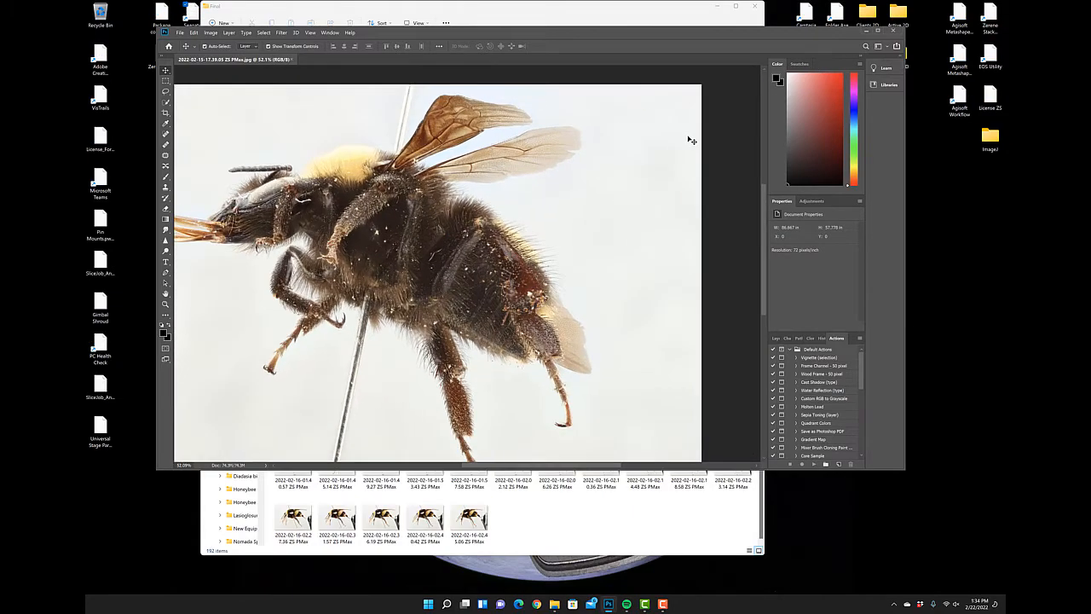
{"action": "scroll", "coordinate": [692, 139], "scroll_direction": "up", "scroll_amount": 5}
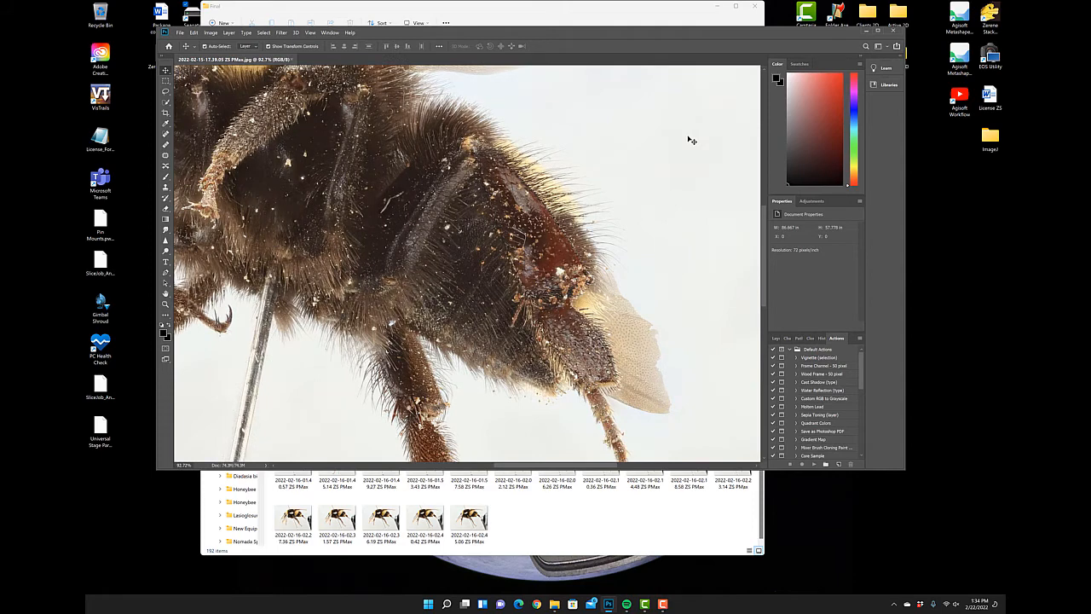
{"action": "scroll", "coordinate": [691, 139], "scroll_direction": "left", "scroll_amount": 3}
{"action": "scroll", "coordinate": [691, 140], "scroll_direction": "up", "scroll_amount": 2}
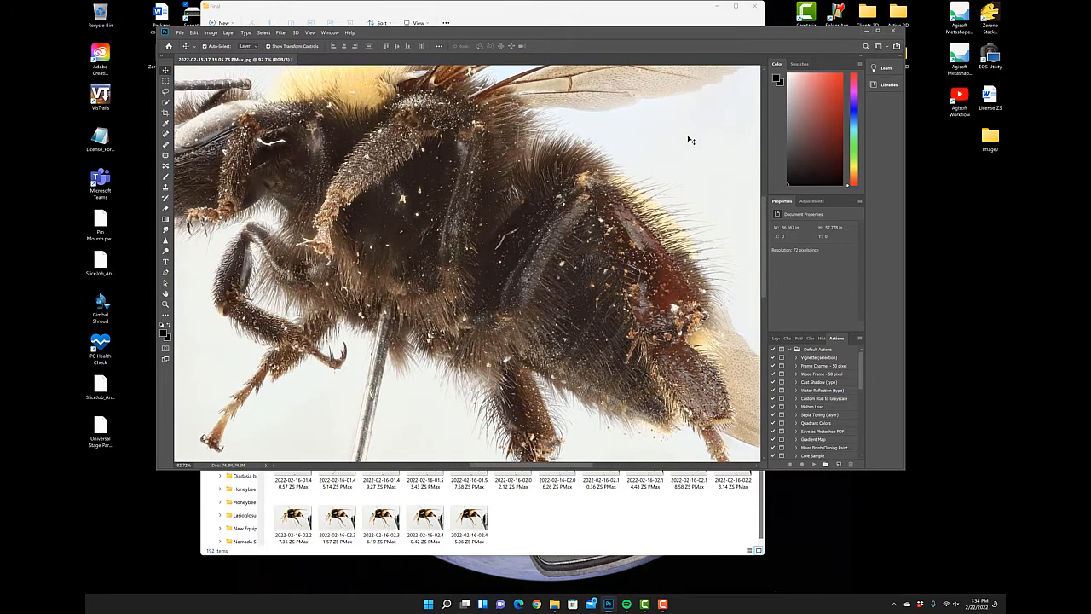
{"action": "scroll", "coordinate": [691, 139], "scroll_direction": "up", "scroll_amount": 1}
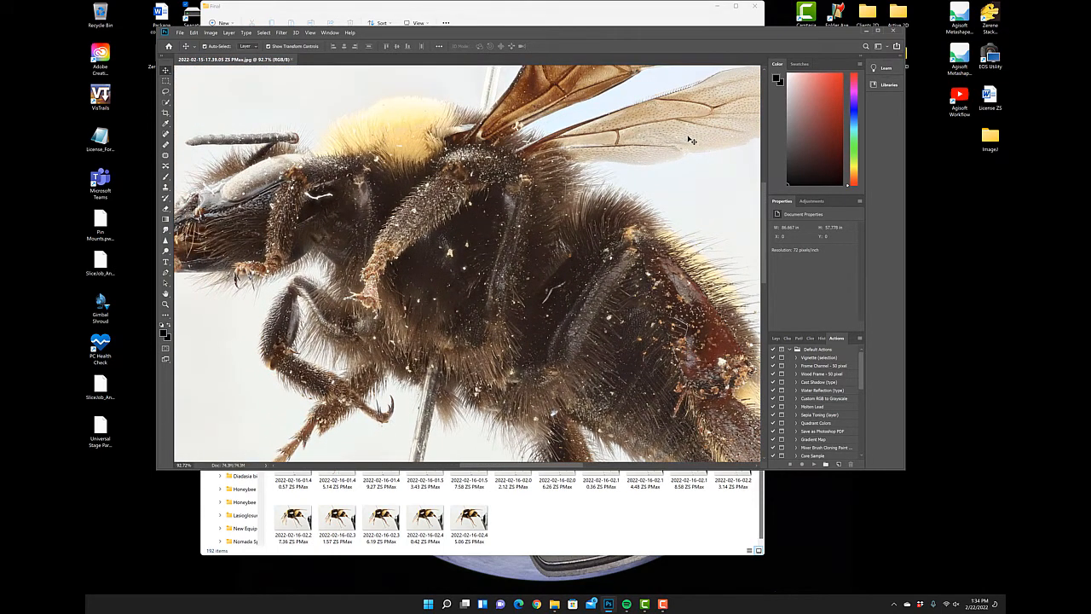
{"action": "scroll", "coordinate": [691, 140], "scroll_direction": "down", "scroll_amount": 5}
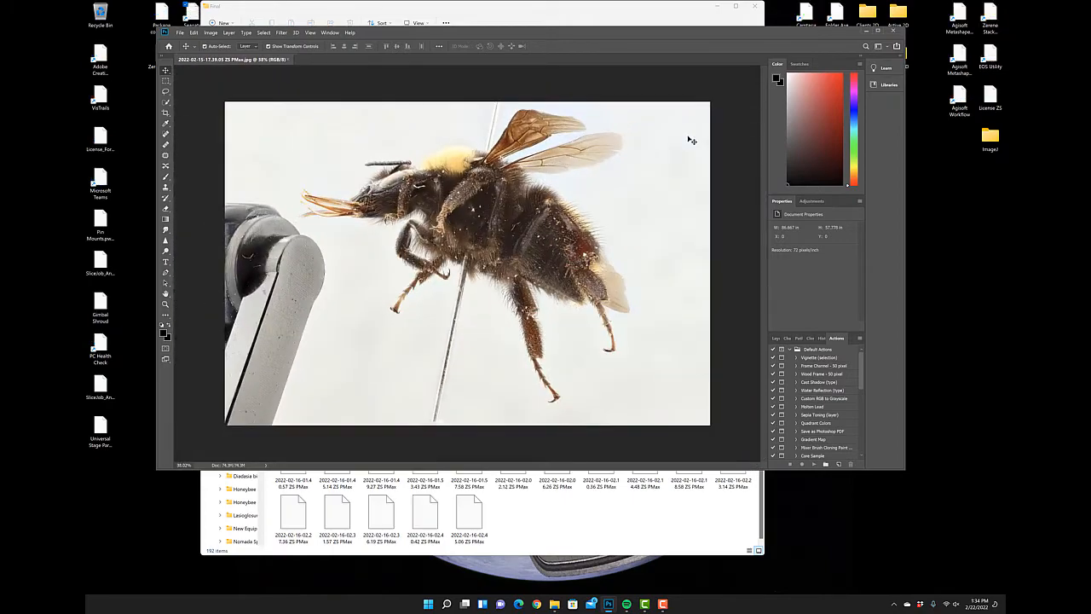
{"action": "left_click", "coordinate": [893, 31]}
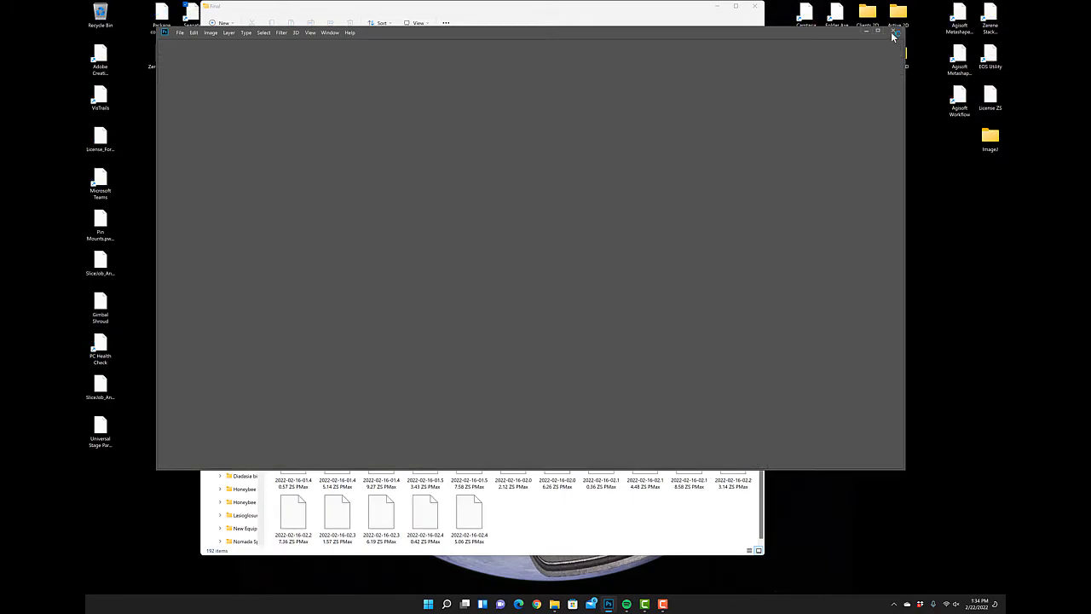
- Browse further through the Final folder's thumbnails and open the rear-view image 2022-02-15-22.16.01 ZS PMax.jpg
{"action": "scroll", "coordinate": [526, 416], "scroll_direction": "up", "scroll_amount": 3}
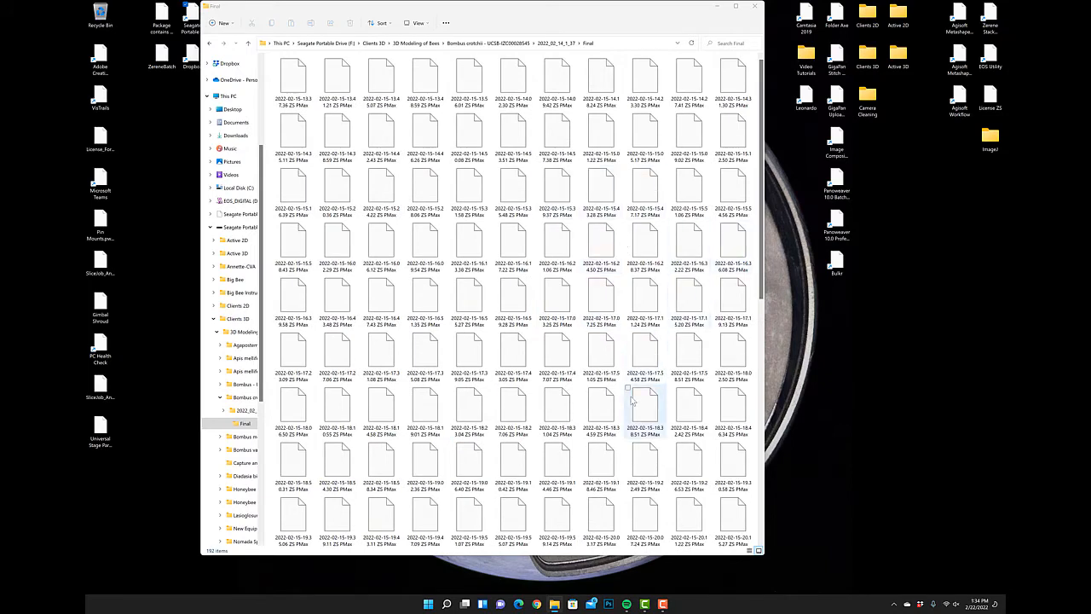
{"action": "scroll", "coordinate": [632, 400], "scroll_direction": "down", "scroll_amount": 5}
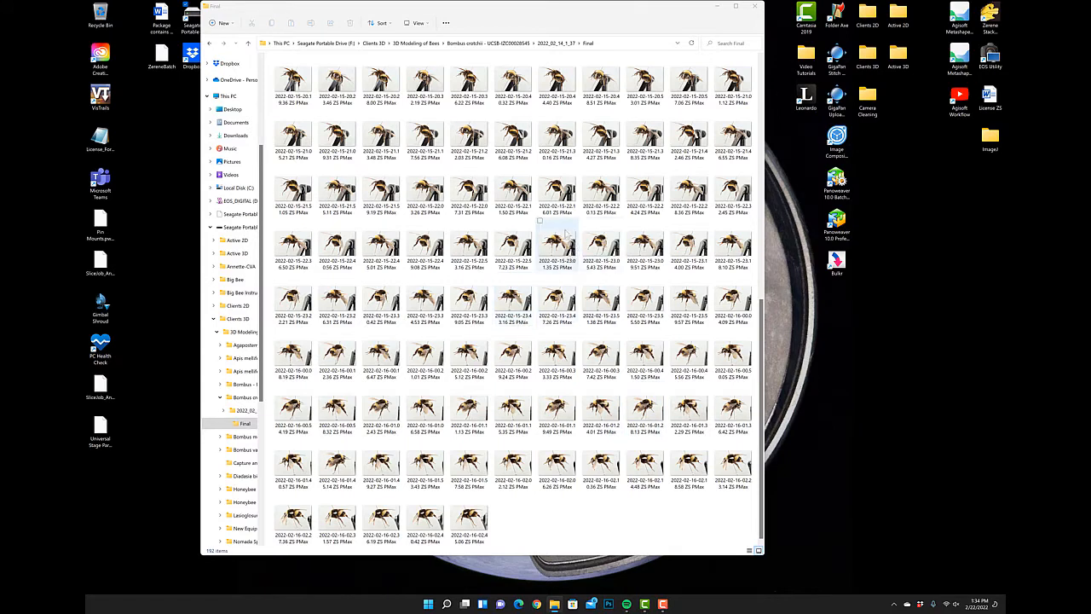
{"action": "left_click", "coordinate": [562, 196]}
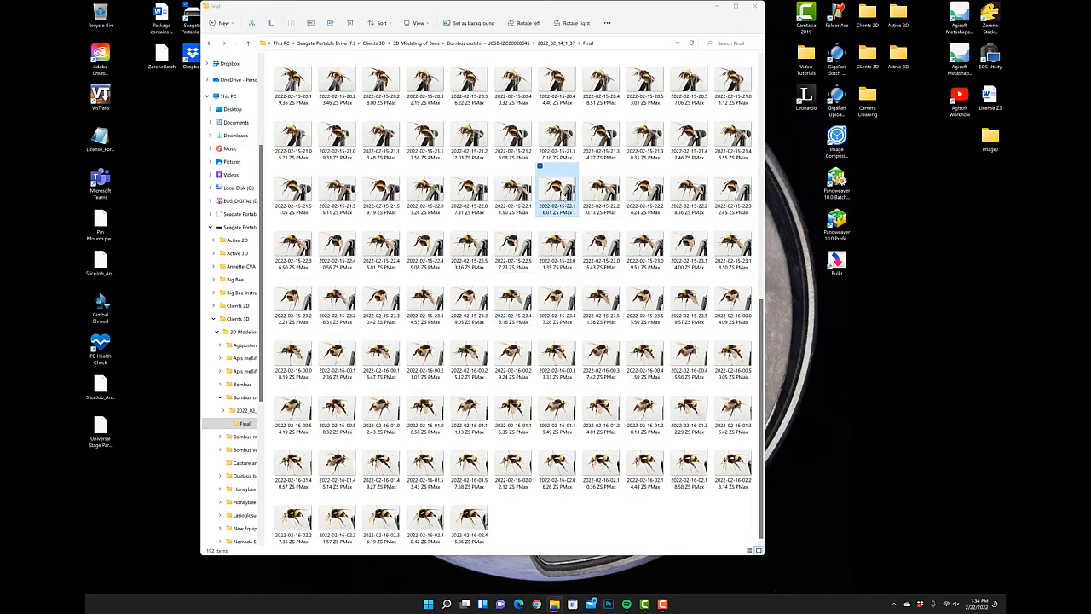
{"action": "double_click", "coordinate": [563, 195]}
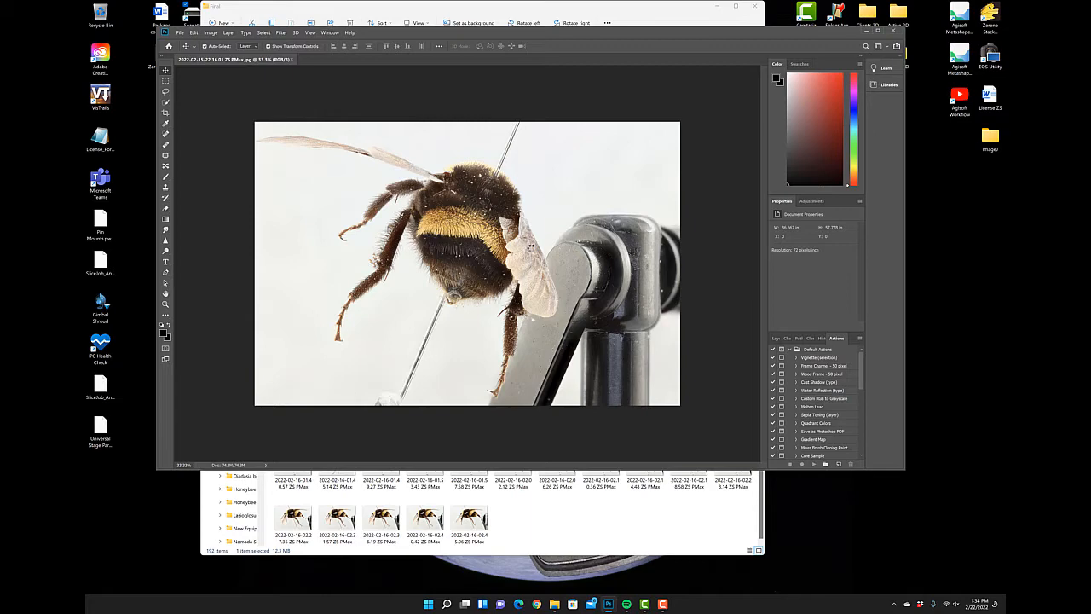
- Examine the rear-view bee image up close around the abdomen, hind leg, folded wing and the mount arm behind them
{"action": "scroll", "coordinate": [531, 246], "scroll_direction": "up", "scroll_amount": 5}
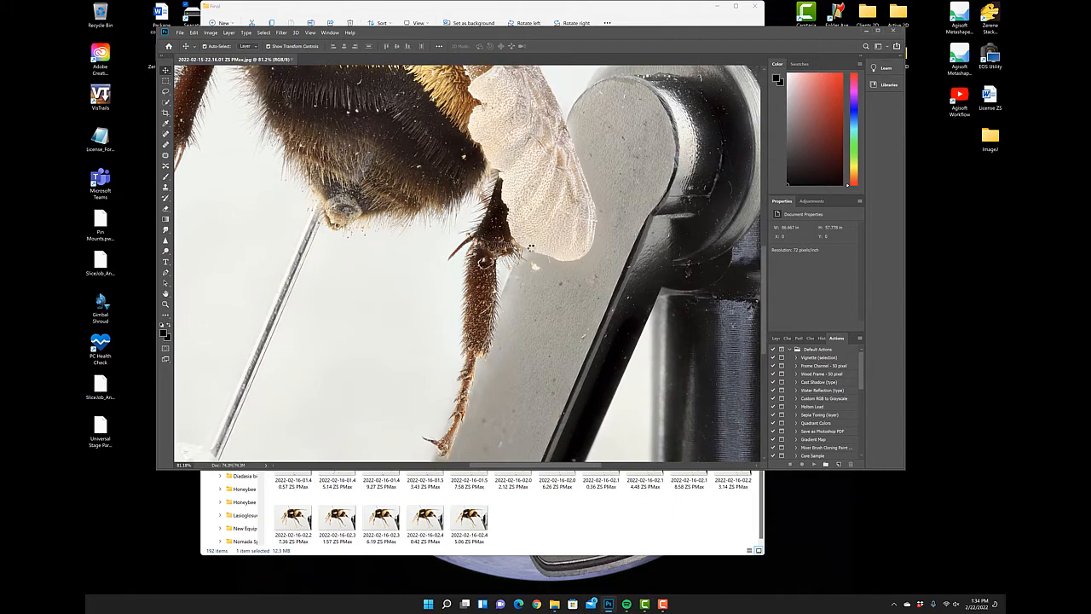
{"action": "scroll", "coordinate": [530, 246], "scroll_direction": "down", "scroll_amount": 2}
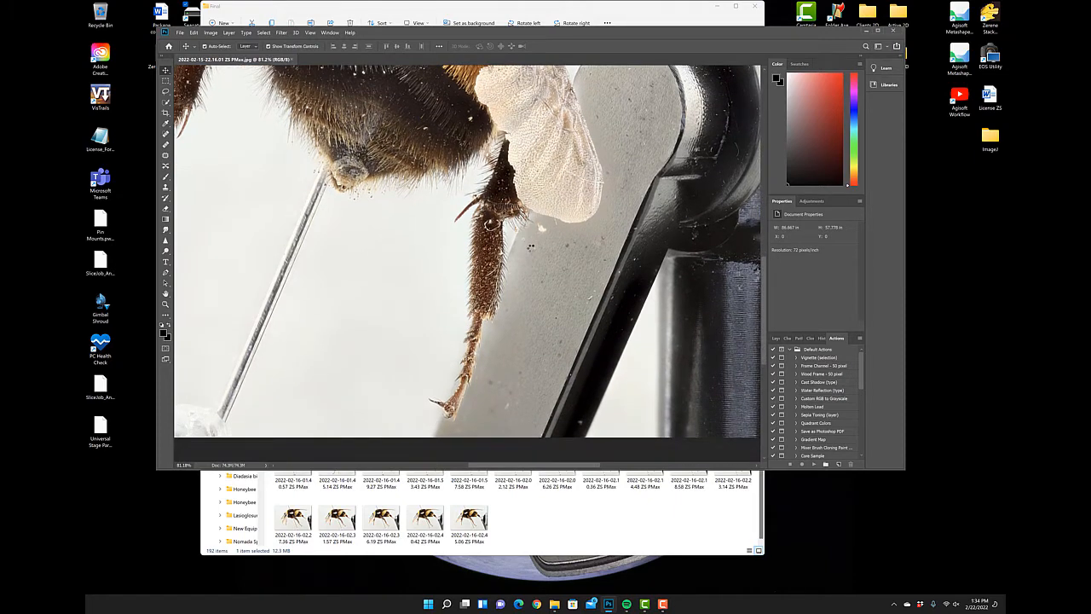
{"action": "scroll", "coordinate": [530, 246], "scroll_direction": "down", "scroll_amount": 2}
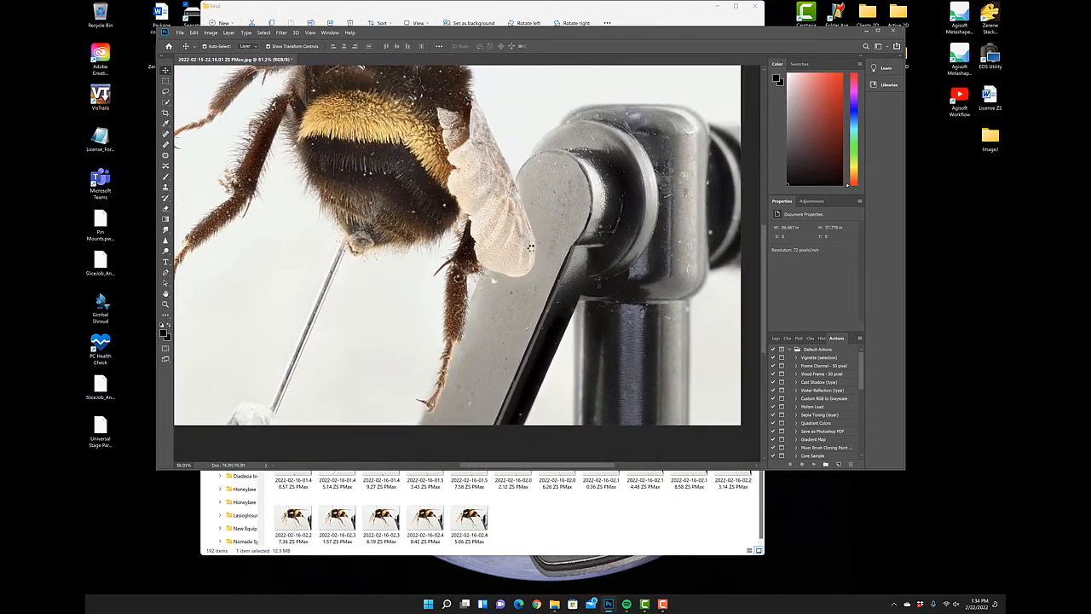
{"action": "scroll", "coordinate": [530, 247], "scroll_direction": "up", "scroll_amount": 3}
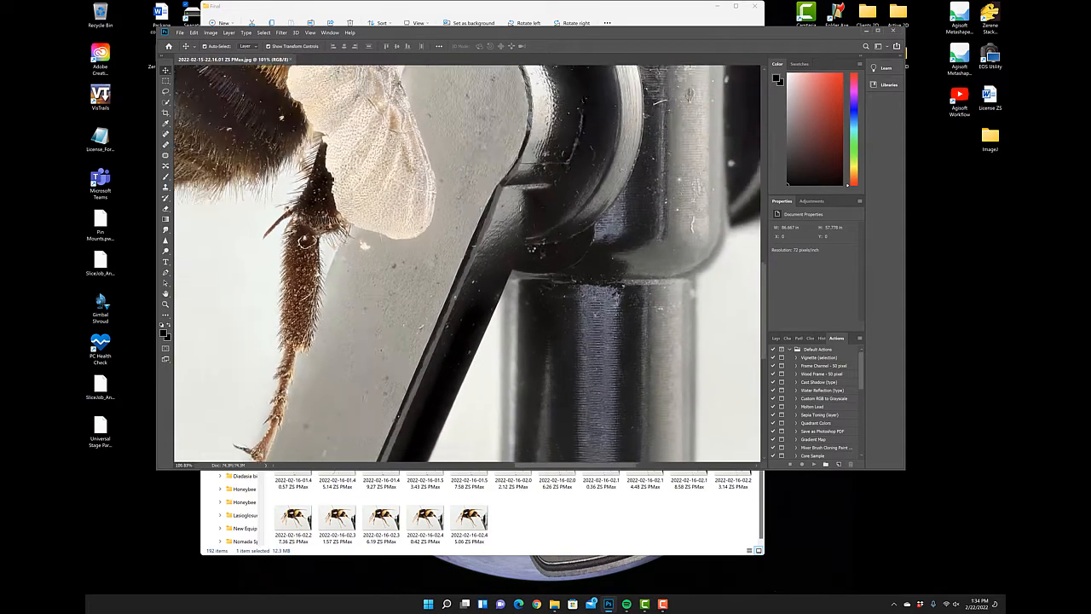
{"action": "scroll", "coordinate": [530, 246], "scroll_direction": "down", "scroll_amount": 4}
{"action": "scroll", "coordinate": [530, 246], "scroll_direction": "up", "scroll_amount": 3}
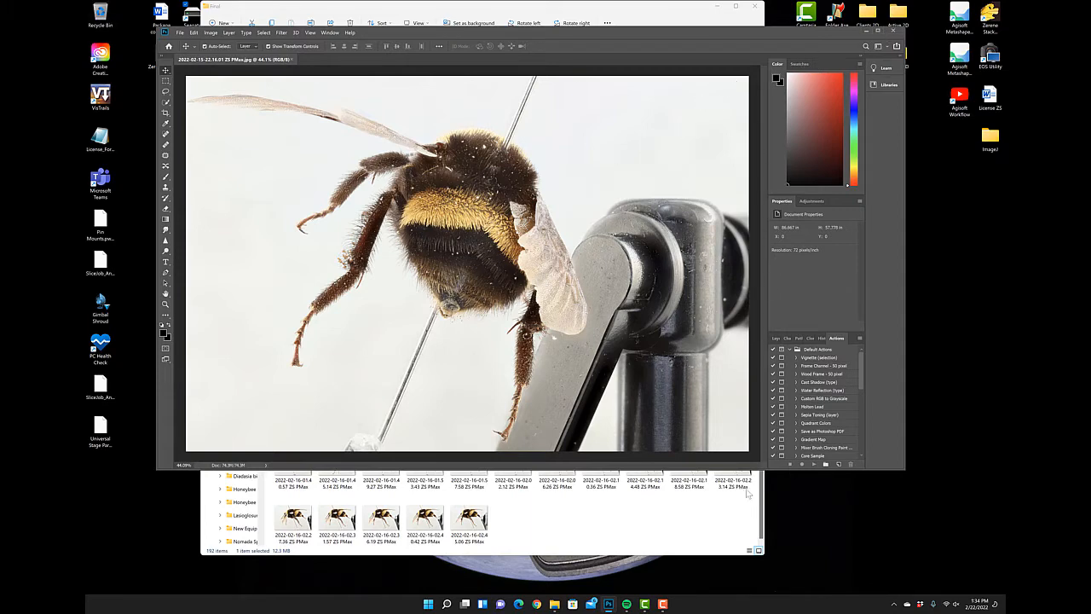
- Close the rear-view image and open the side-view image 2022-02-16-02.06.26 ZS PMax.jpg from the Final folder
{"action": "left_click", "coordinate": [901, 33]}
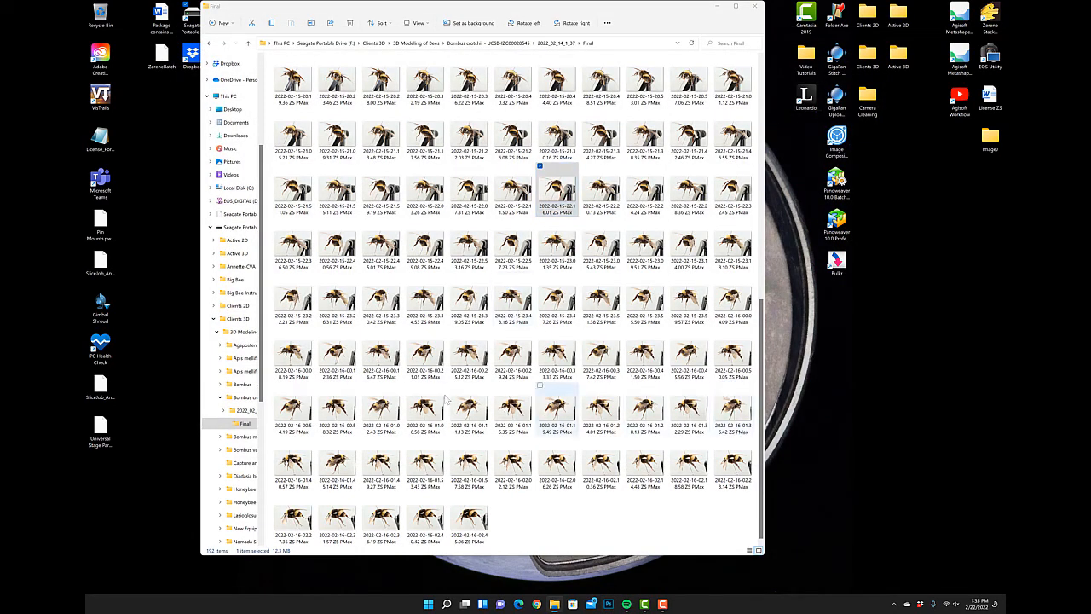
{"action": "scroll", "coordinate": [580, 356], "scroll_direction": "up", "scroll_amount": 6}
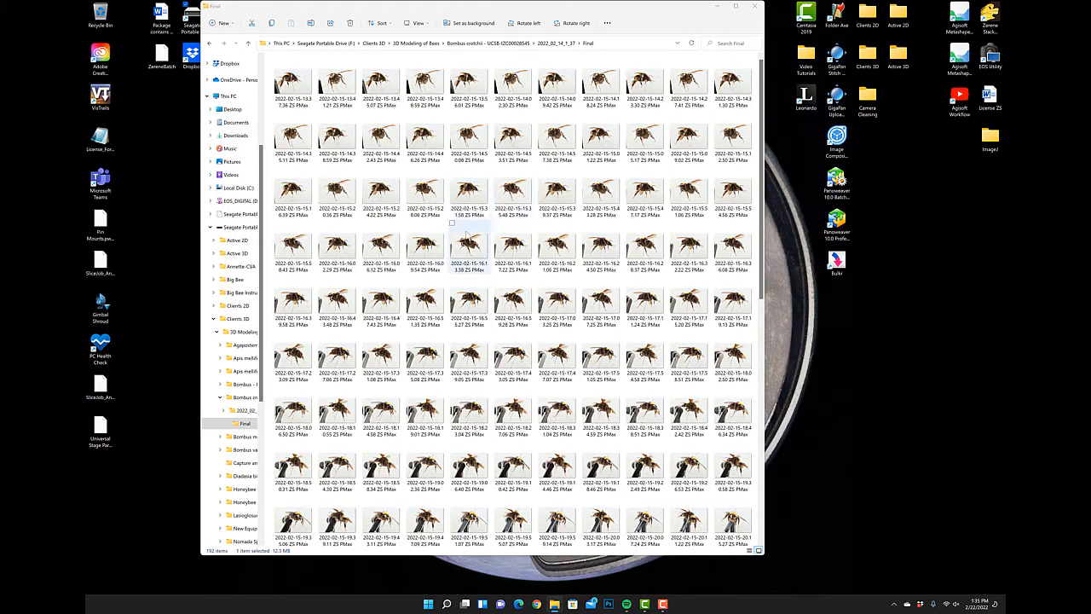
{"action": "scroll", "coordinate": [645, 341], "scroll_direction": "down", "scroll_amount": 3}
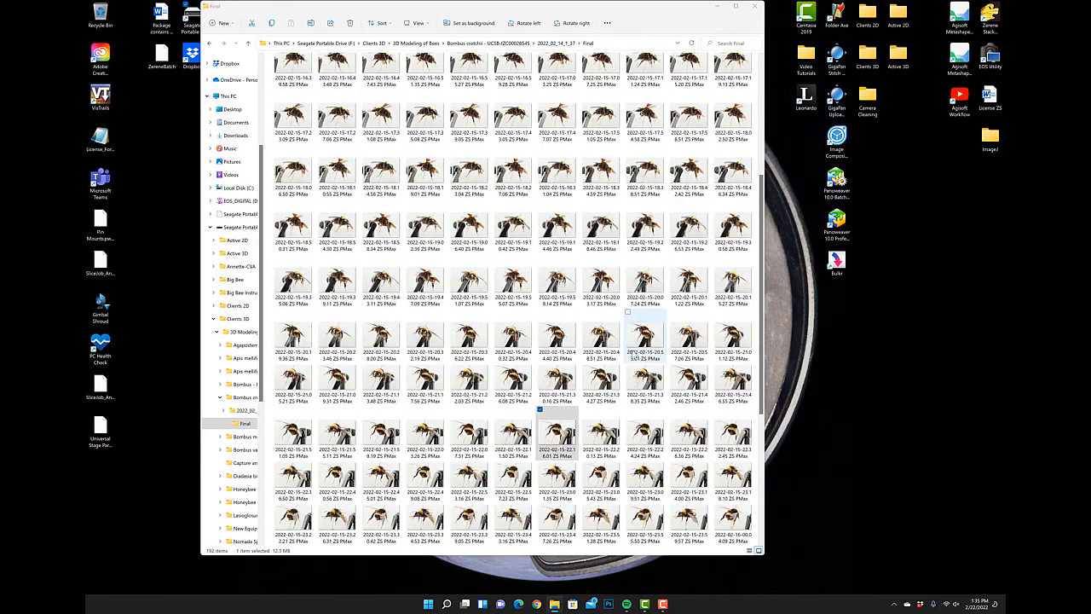
{"action": "scroll", "coordinate": [633, 352], "scroll_direction": "down", "scroll_amount": 3}
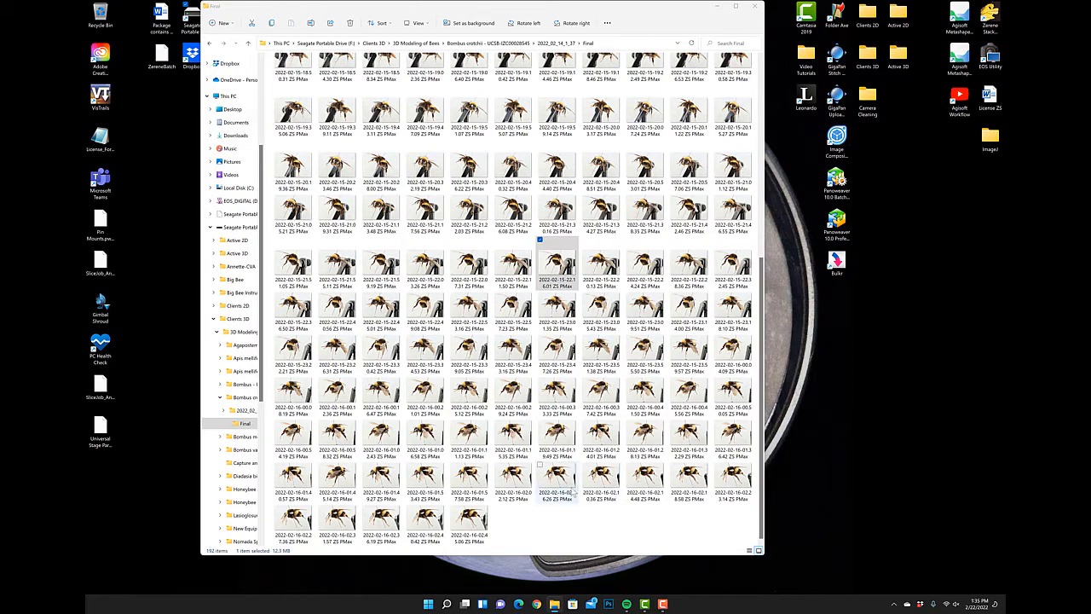
{"action": "left_click", "coordinate": [568, 482]}
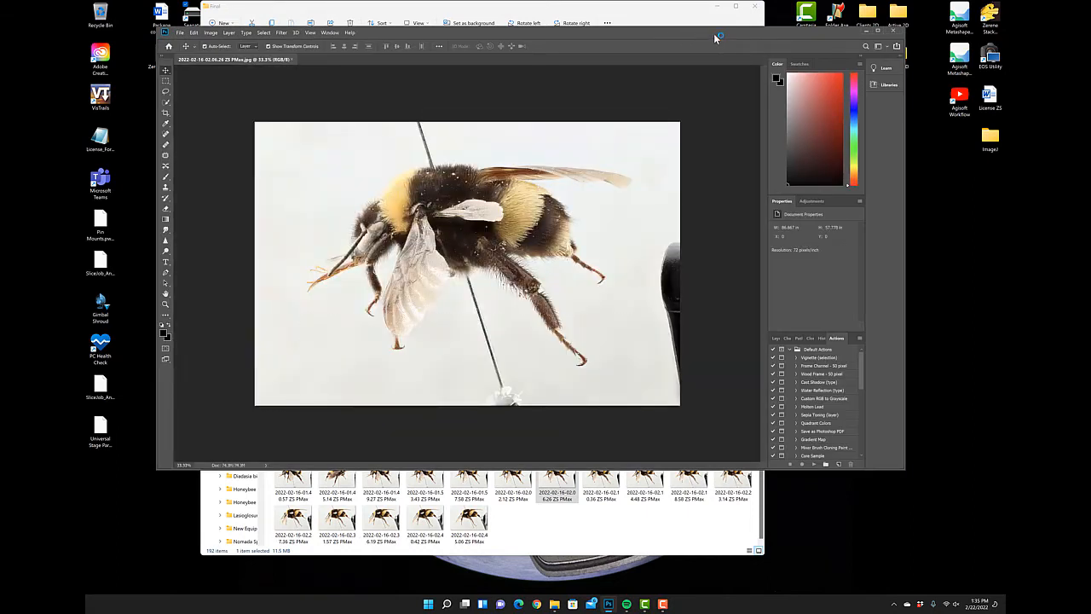
- Rearrange the Photoshop and Final folder windows to uncover The Scalebar Suite folder on the desktop
{"action": "left_click_drag", "start_coordinate": [716, 30], "coordinate": [700, 38]}
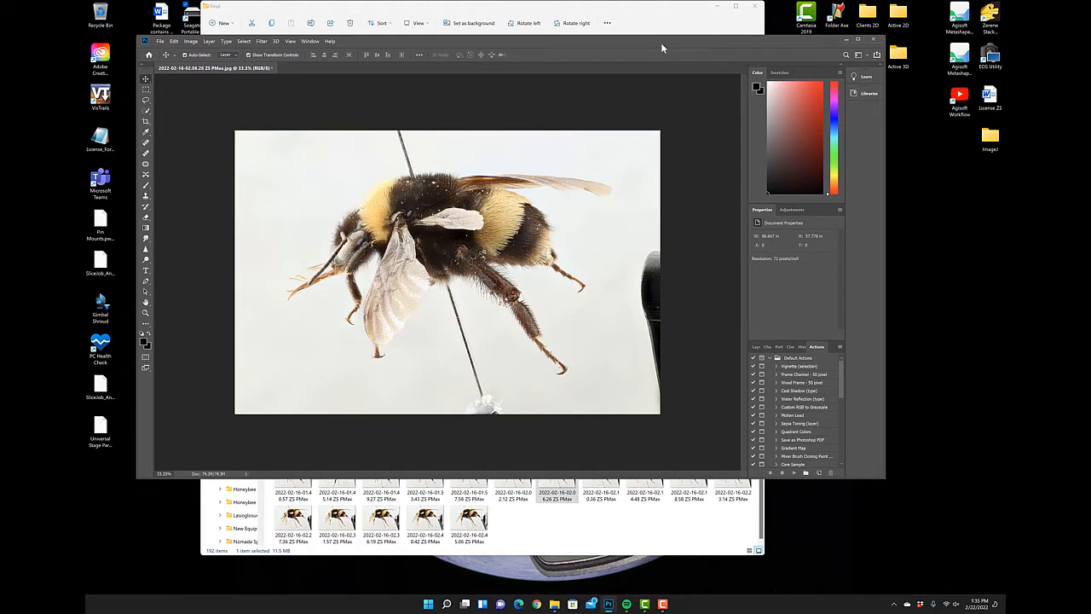
{"action": "left_click_drag", "start_coordinate": [661, 42], "coordinate": [670, 56]}
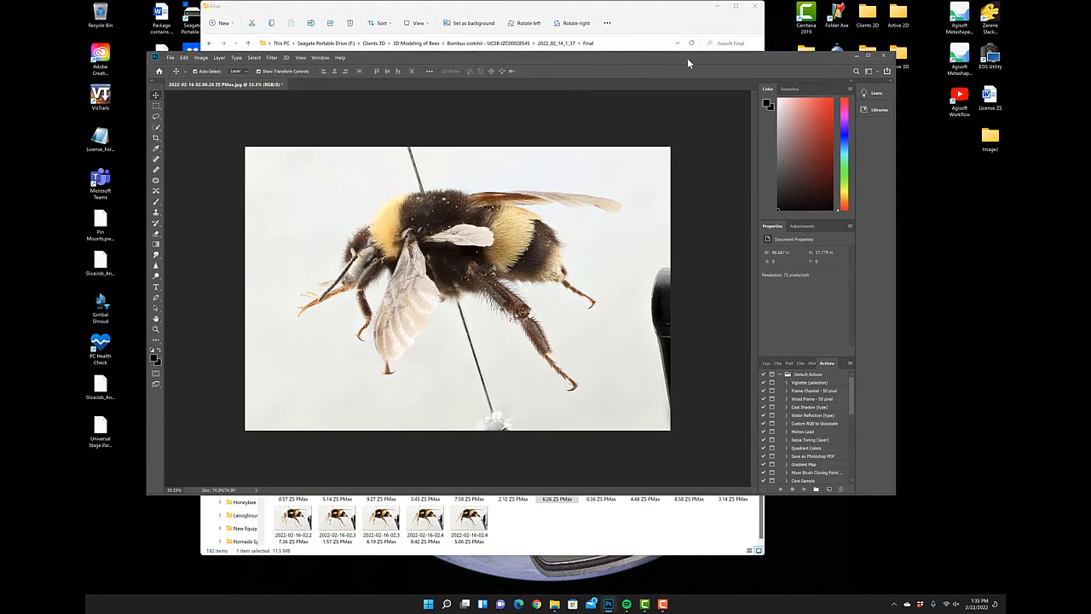
{"action": "left_click_drag", "start_coordinate": [696, 57], "coordinate": [689, 92]}
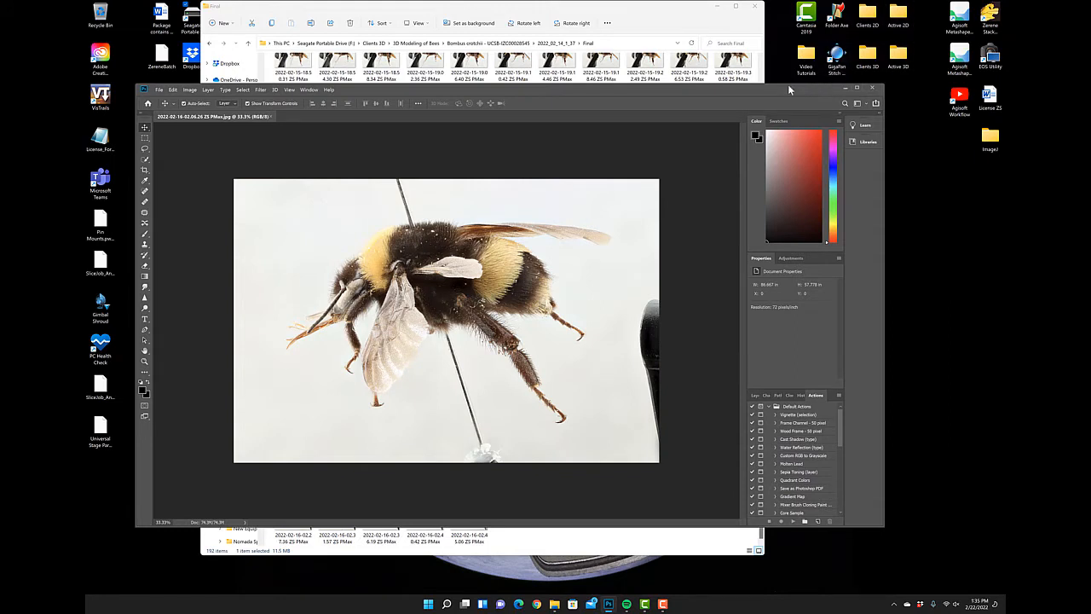
{"action": "left_click_drag", "start_coordinate": [790, 90], "coordinate": [898, 124]}
{"action": "left_click_drag", "start_coordinate": [705, 9], "coordinate": [333, 20]}
{"action": "left_click_drag", "start_coordinate": [739, 124], "coordinate": [747, 151]}
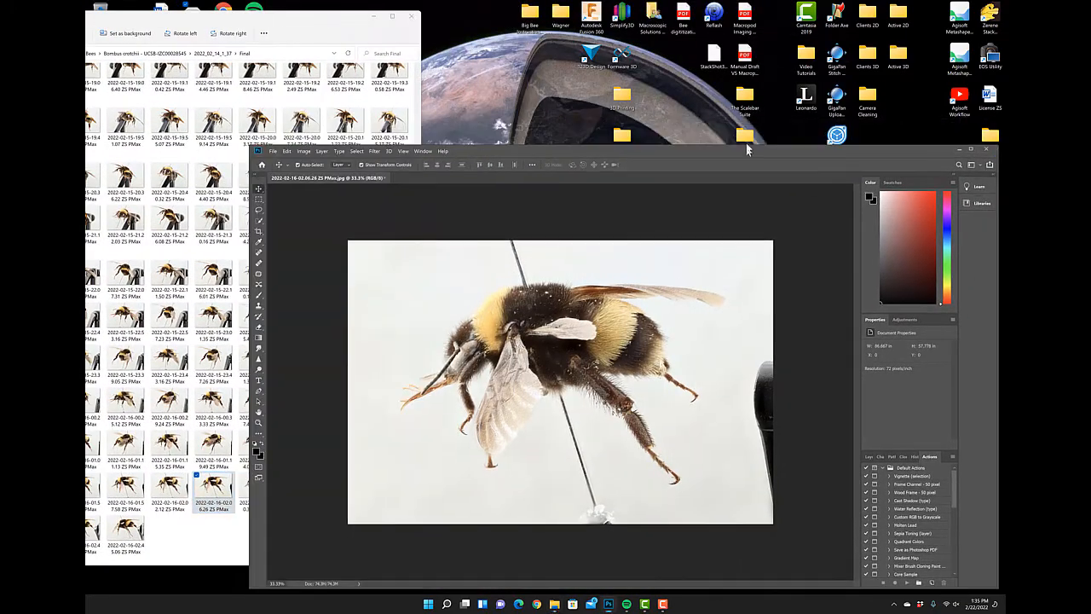
- Place the 1x-black scale bar file from The Scalebar Suite's 1x folder into the side-view bee image
{"action": "double_click", "coordinate": [746, 96]}
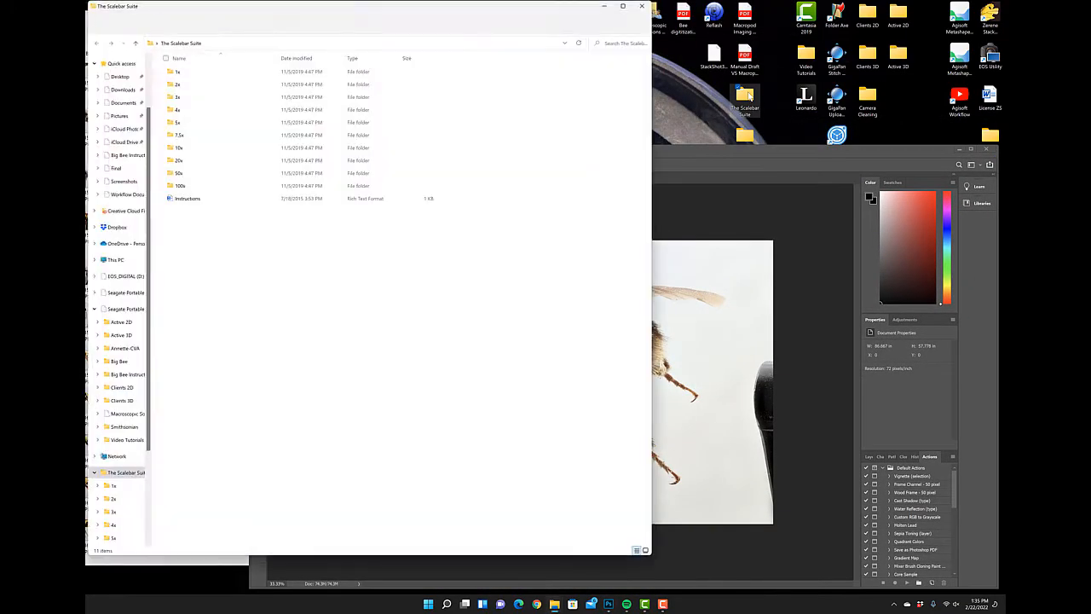
{"action": "double_click", "coordinate": [179, 76]}
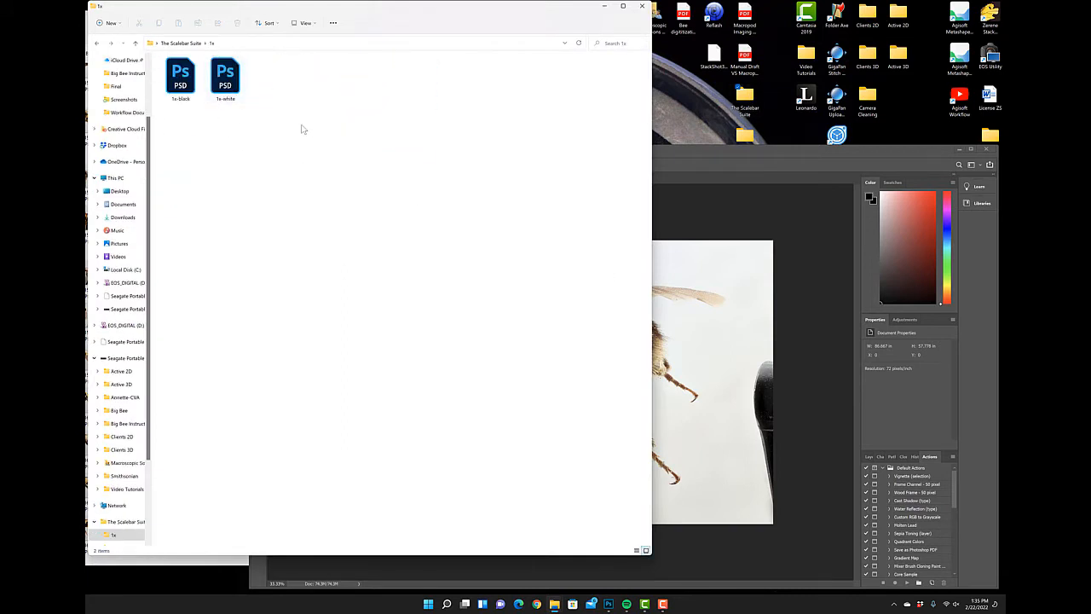
{"action": "left_click_drag", "start_coordinate": [179, 82], "coordinate": [718, 380]}
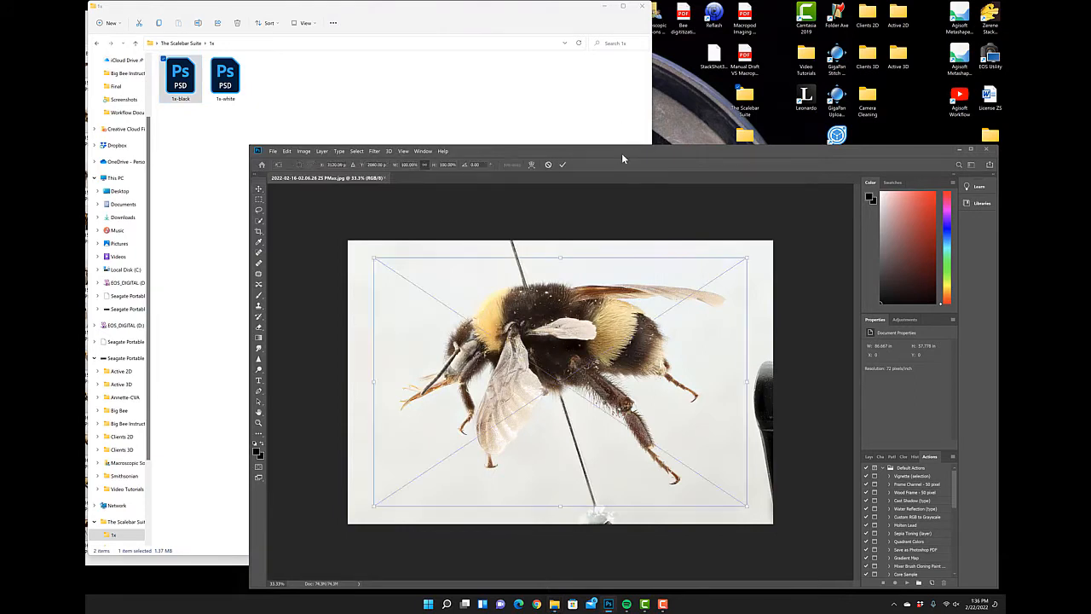
- Scale the placed 1x-black file to about 114% to span the whole image, and move the scale bar to the image's lower-left corner
{"action": "left_click_drag", "start_coordinate": [621, 156], "coordinate": [599, 79]}
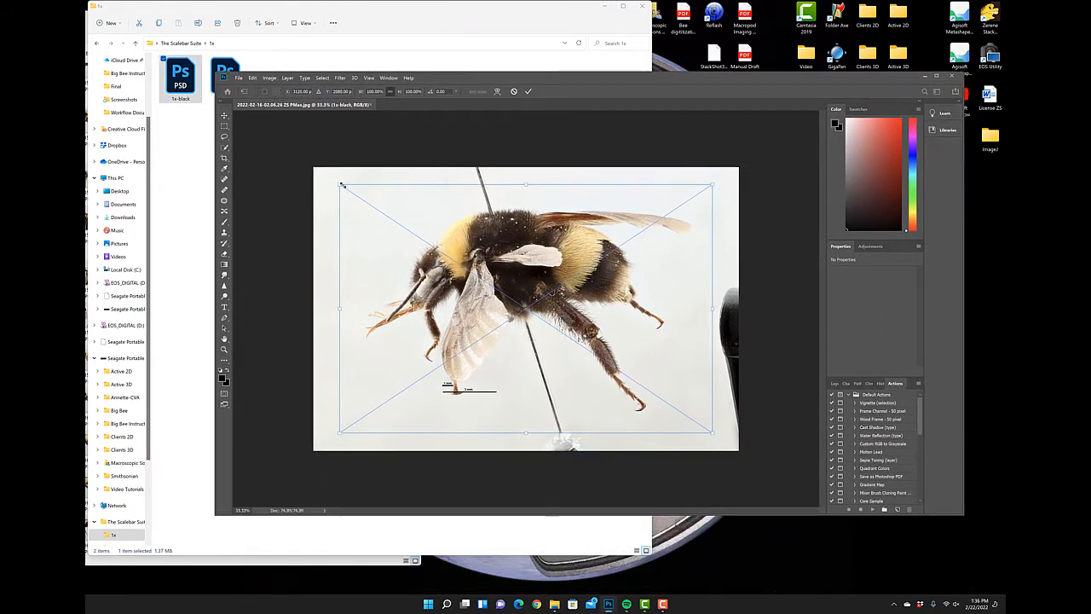
{"action": "left_click_drag", "start_coordinate": [341, 184], "coordinate": [314, 167]}
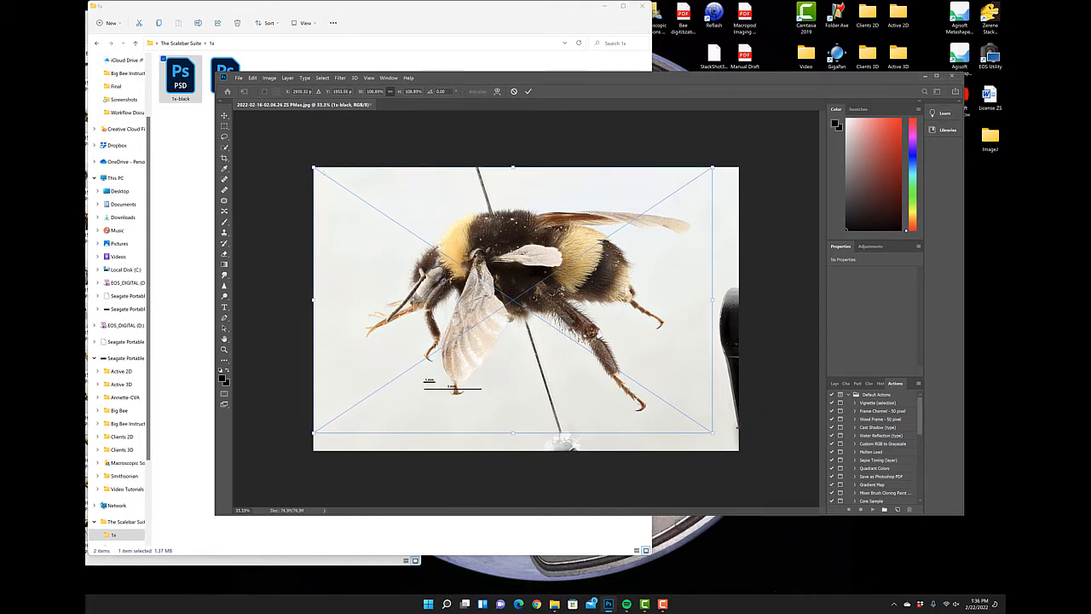
{"action": "left_click_drag", "start_coordinate": [709, 436], "coordinate": [742, 450]}
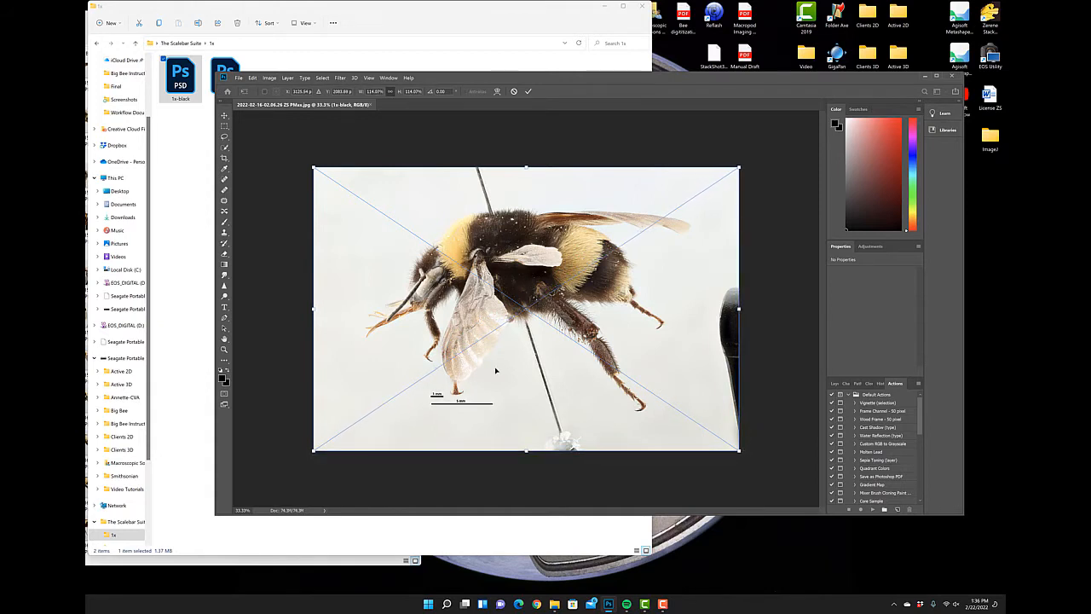
{"action": "key", "text": "Return"}
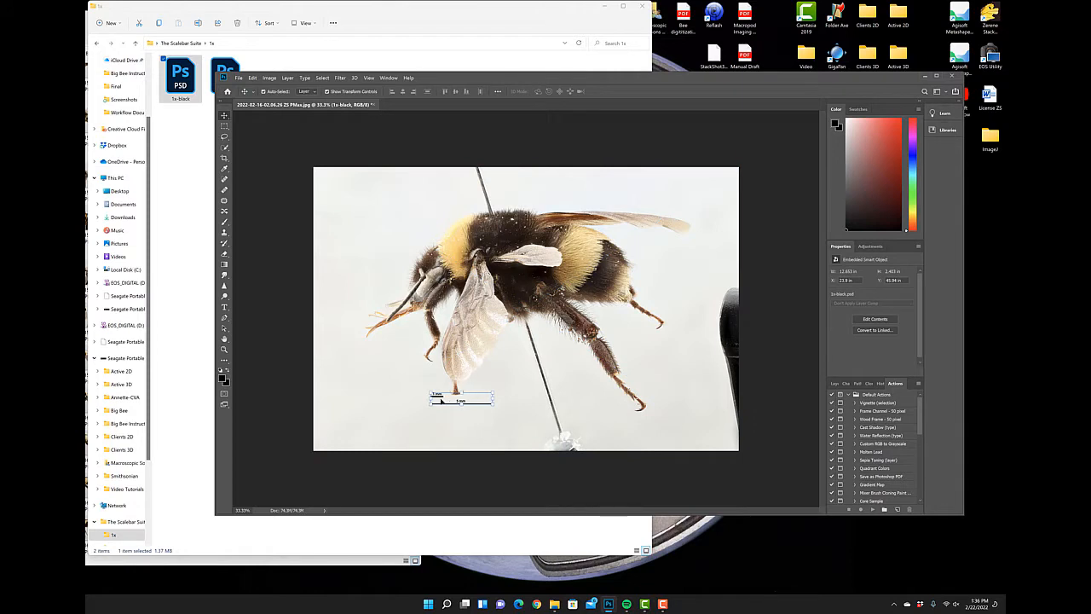
{"action": "left_click_drag", "start_coordinate": [440, 398], "coordinate": [333, 441]}
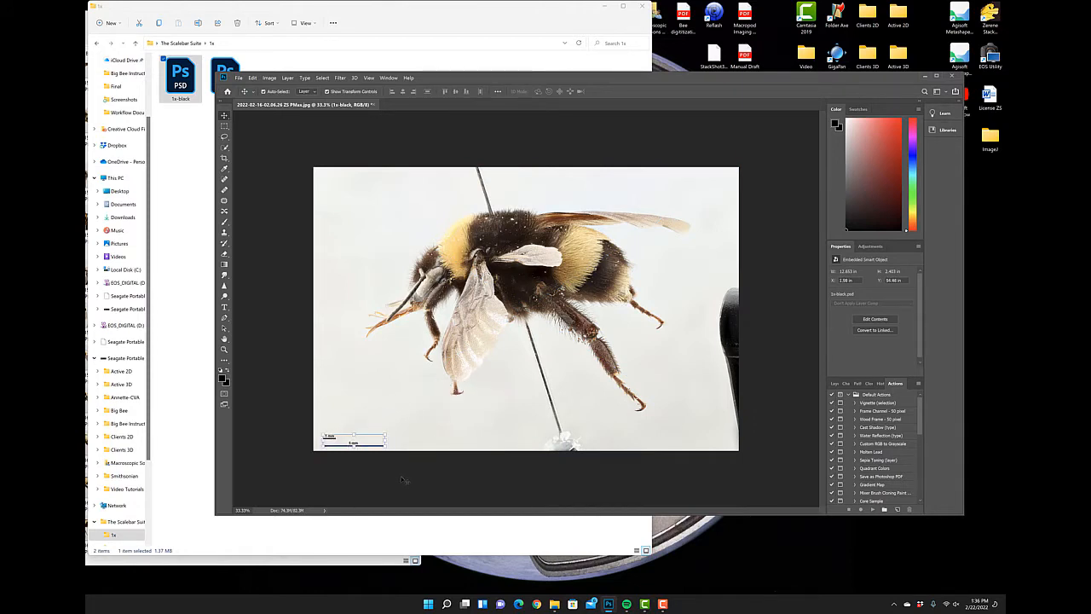
{"action": "left_click", "coordinate": [406, 477]}
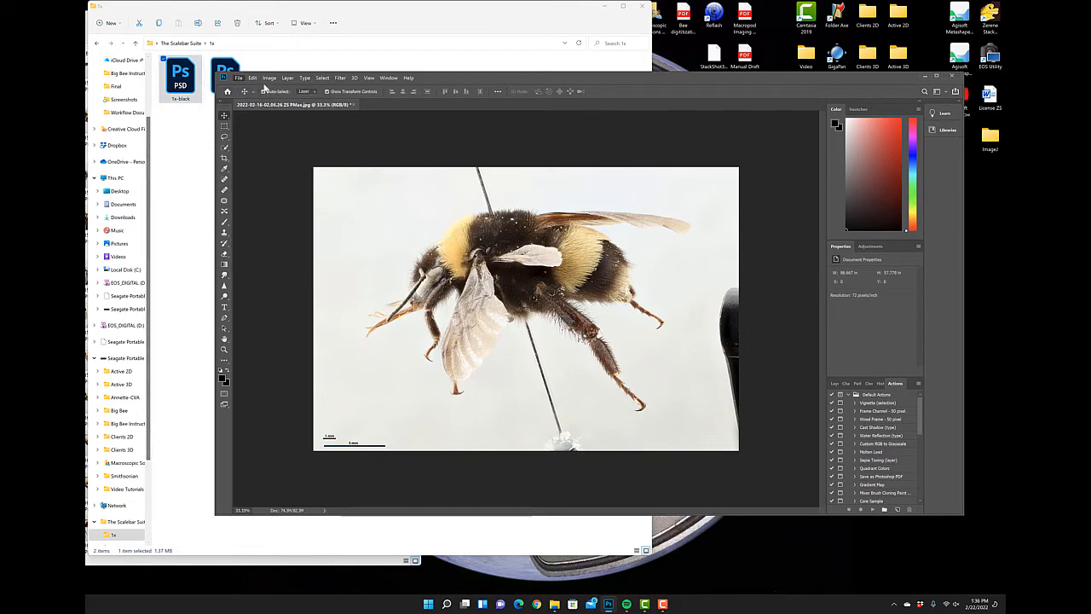
- Begin saving the image under a new location and create a folder named Scalebar Proxy inside 2022_02_14_1_37
{"action": "left_click", "coordinate": [239, 80]}
{"action": "left_click", "coordinate": [254, 168]}
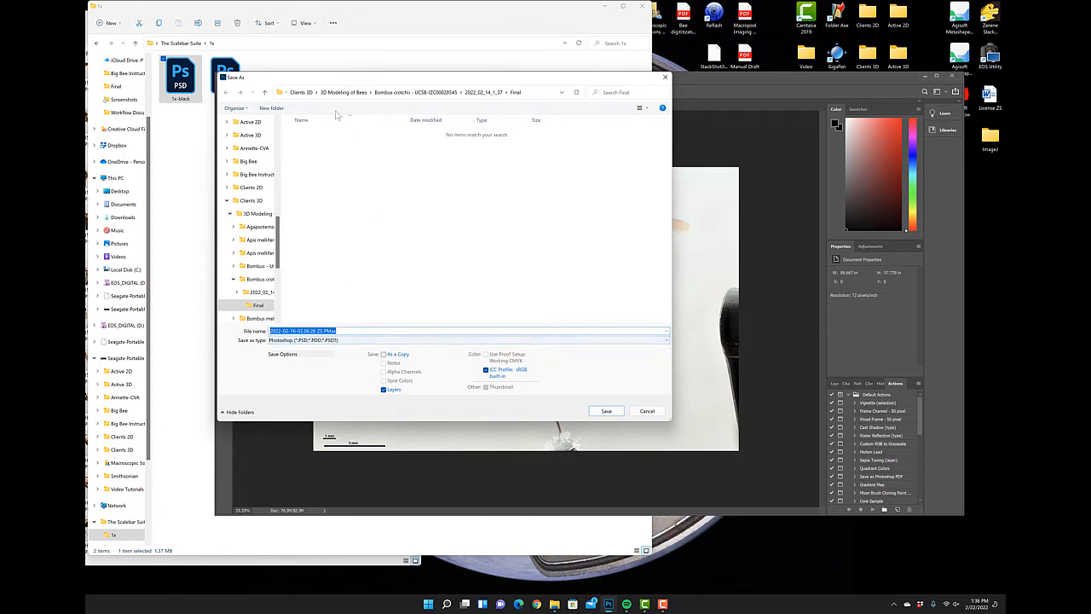
{"action": "left_click", "coordinate": [345, 92]}
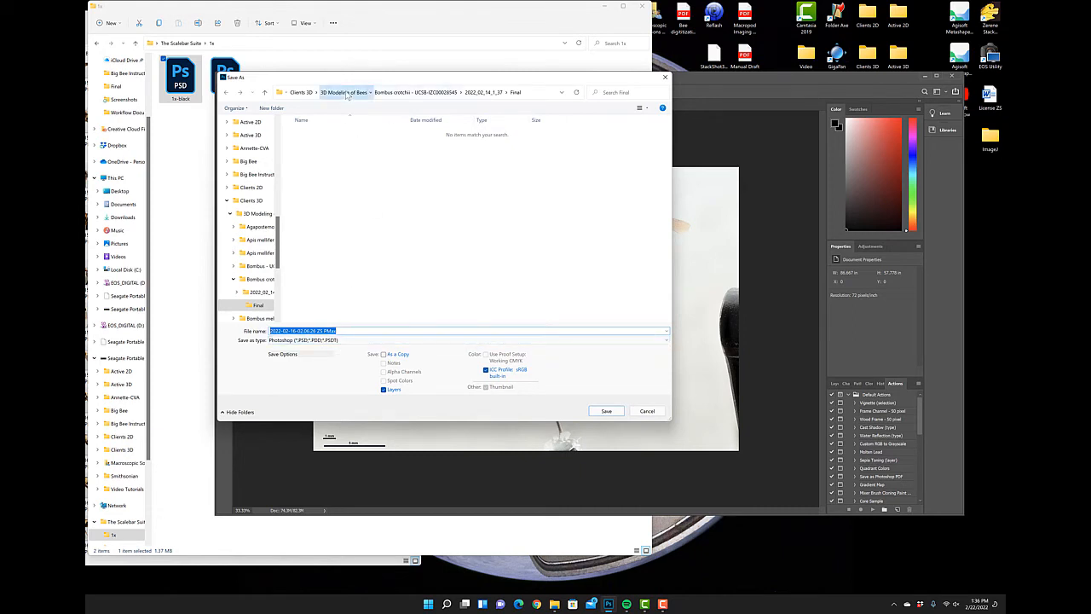
{"action": "double_click", "coordinate": [338, 184]}
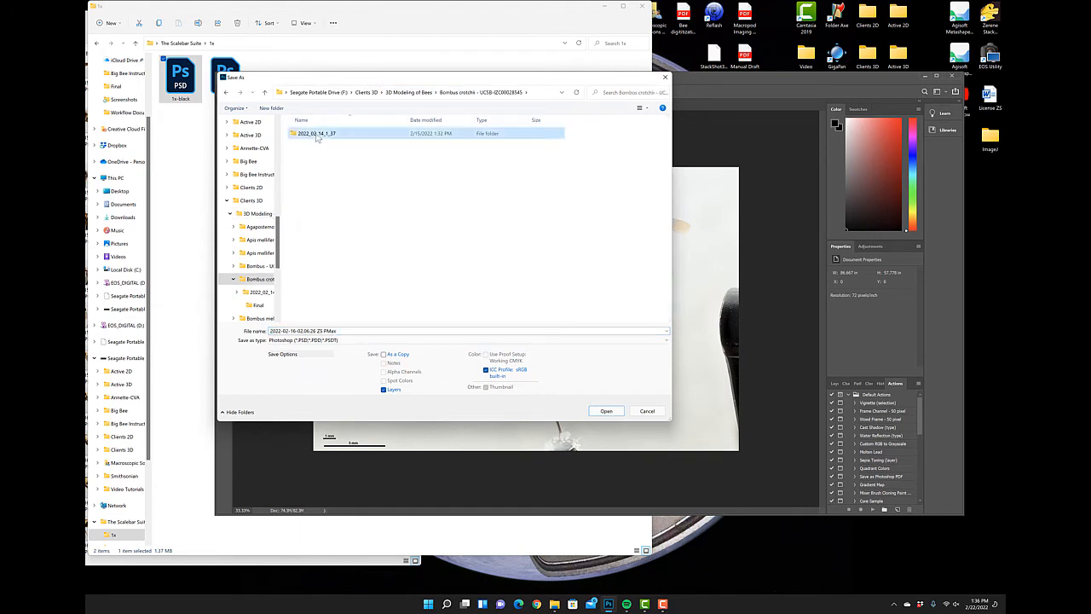
{"action": "double_click", "coordinate": [316, 134]}
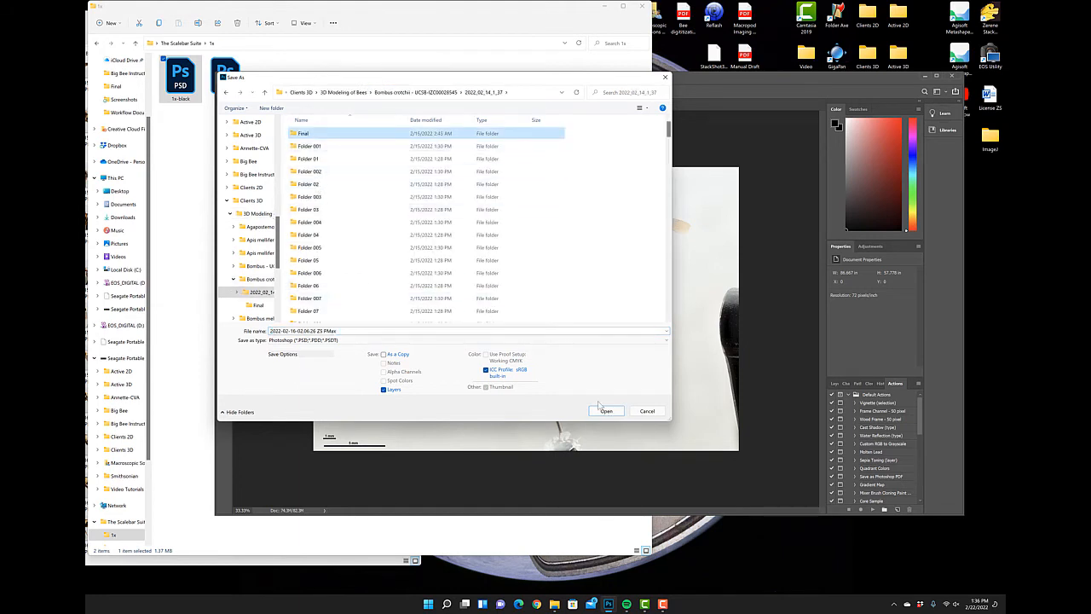
{"action": "right_click", "coordinate": [592, 285]}
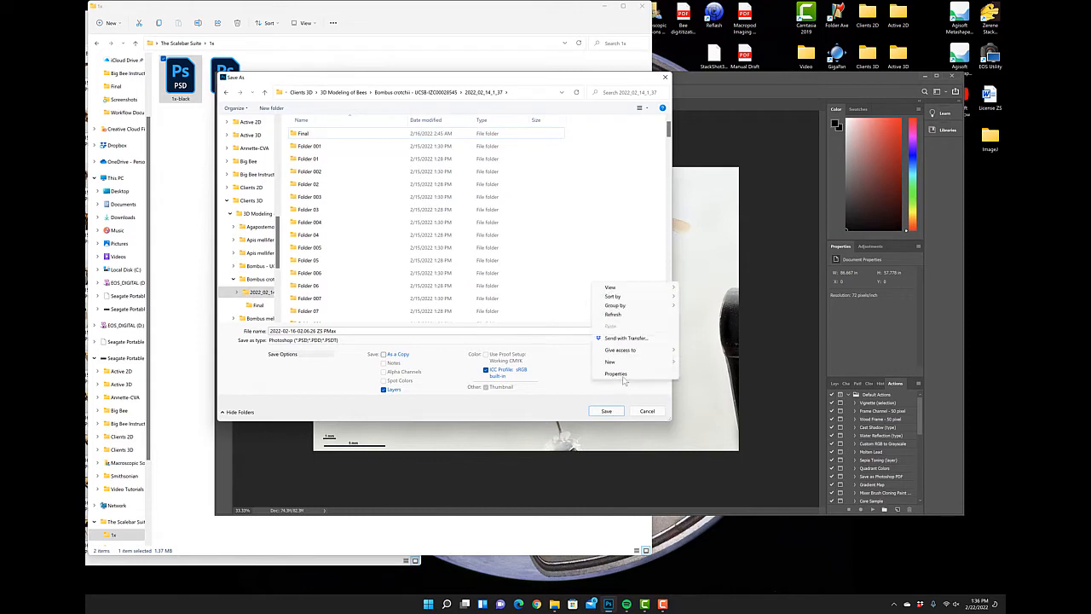
{"action": "mouse_move", "coordinate": [629, 365]}
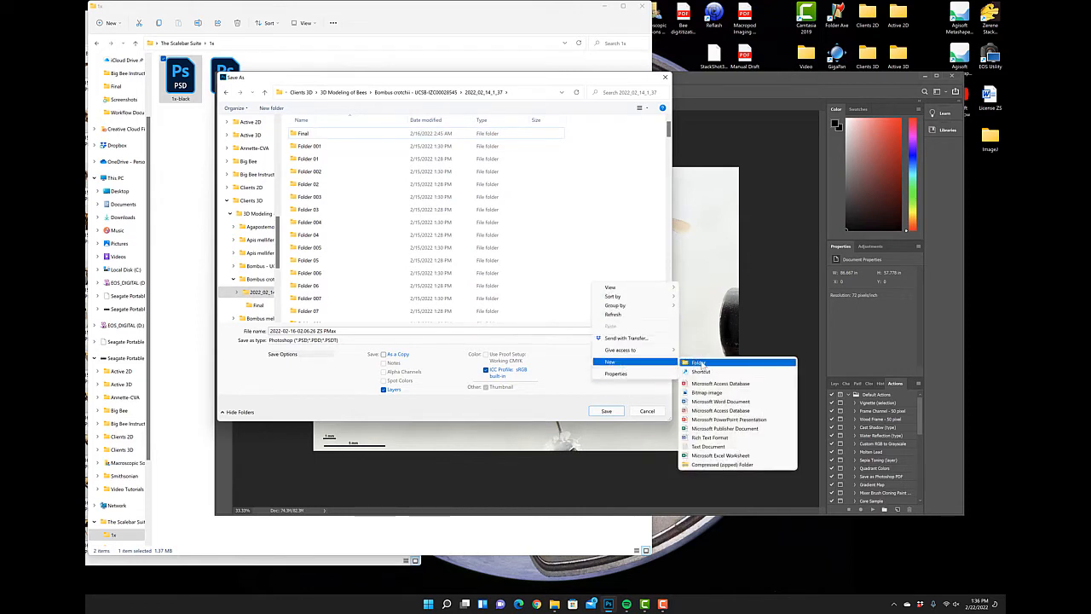
{"action": "left_click", "coordinate": [702, 366]}
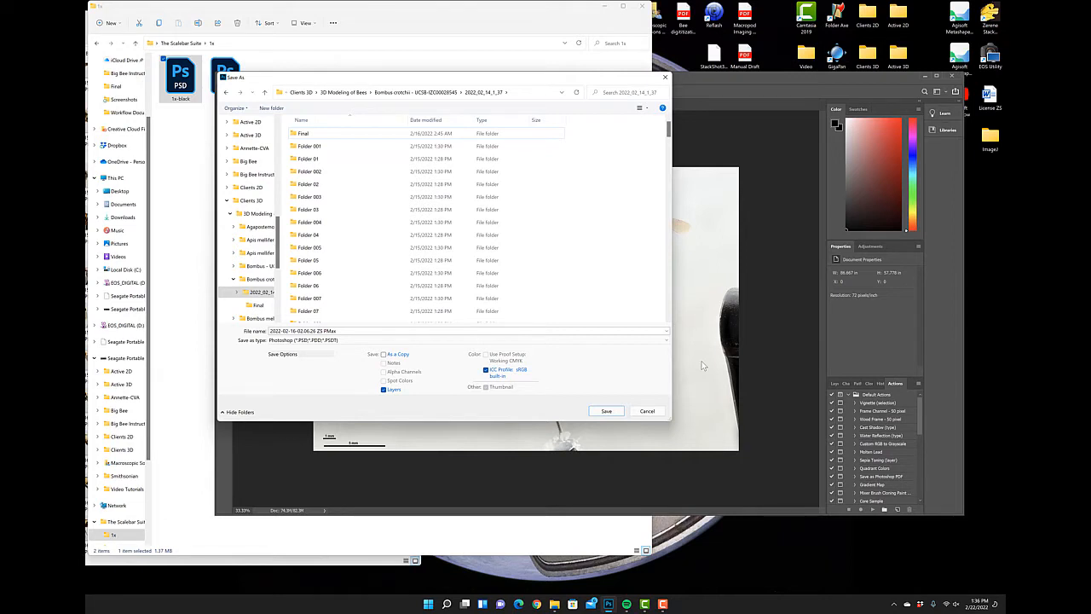
{"action": "type", "text": "ca"}
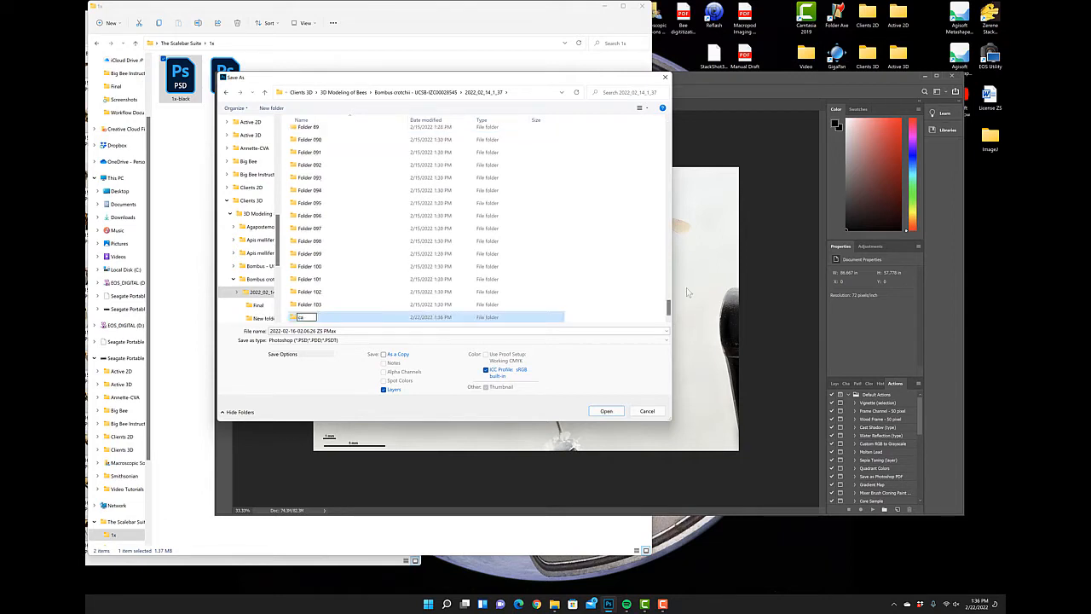
{"action": "type", "text": "lebar Proxy"}
{"action": "left_click", "coordinate": [419, 341]}
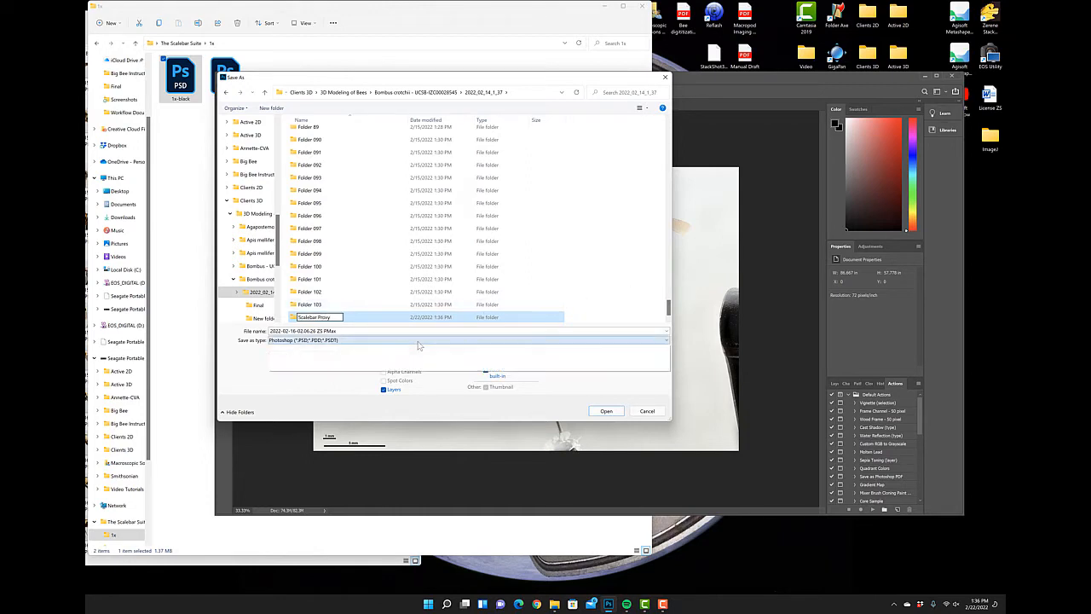
{"action": "left_click", "coordinate": [418, 342]}
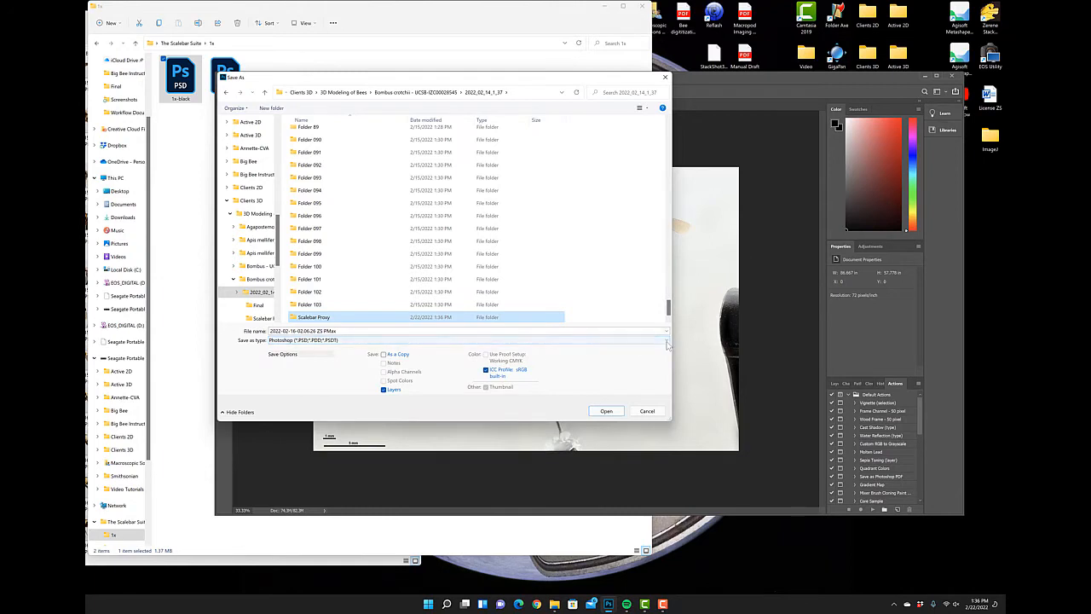
- Save the image with its scale bar as a JPEG in the Scalebar Proxy folder, keeping its file name
{"action": "left_click", "coordinate": [667, 341]}
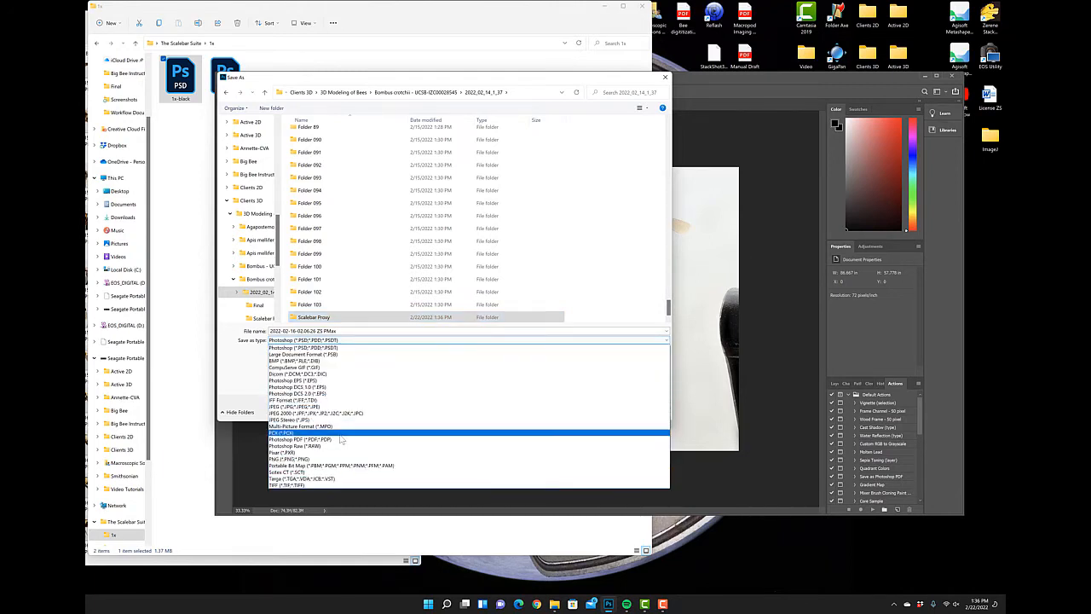
{"action": "left_click", "coordinate": [320, 406]}
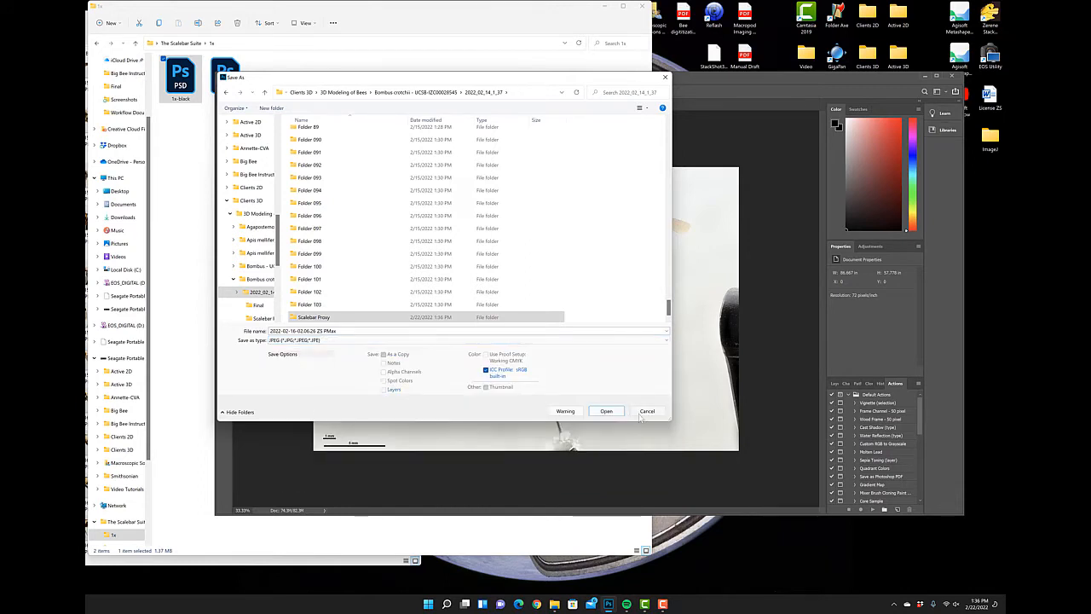
{"action": "left_click", "coordinate": [388, 316]}
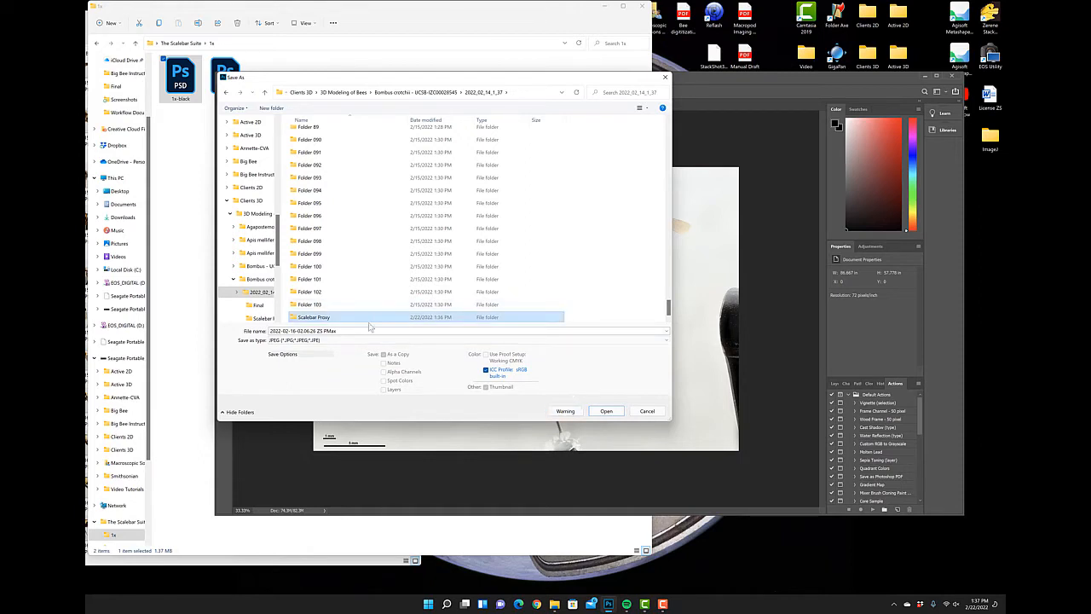
{"action": "left_click", "coordinate": [334, 320]}
{"action": "double_click", "coordinate": [332, 320]}
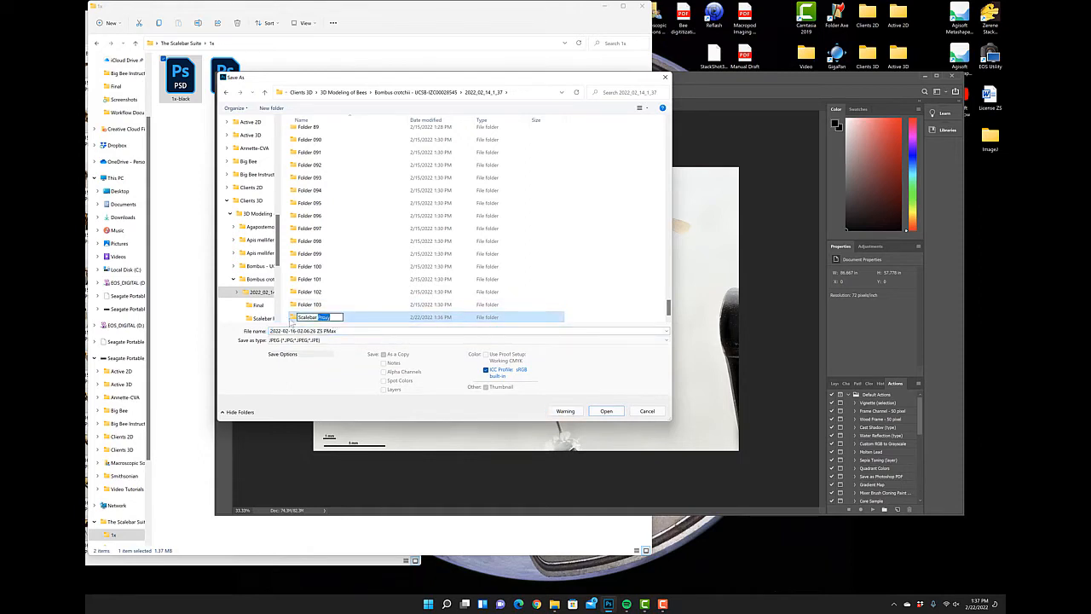
{"action": "left_click", "coordinate": [283, 317]}
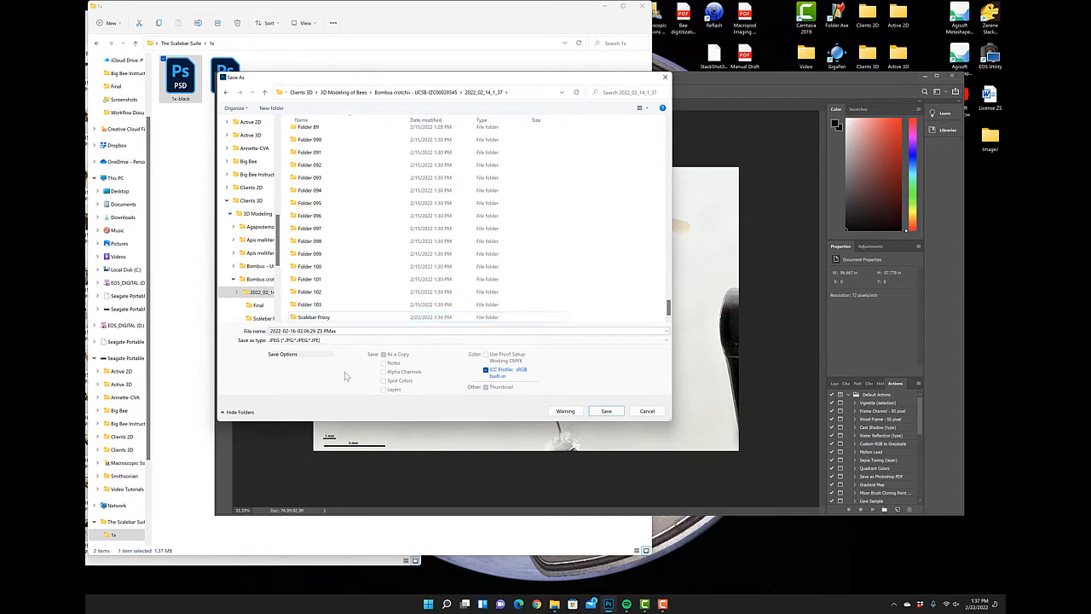
{"action": "left_click", "coordinate": [606, 411]}
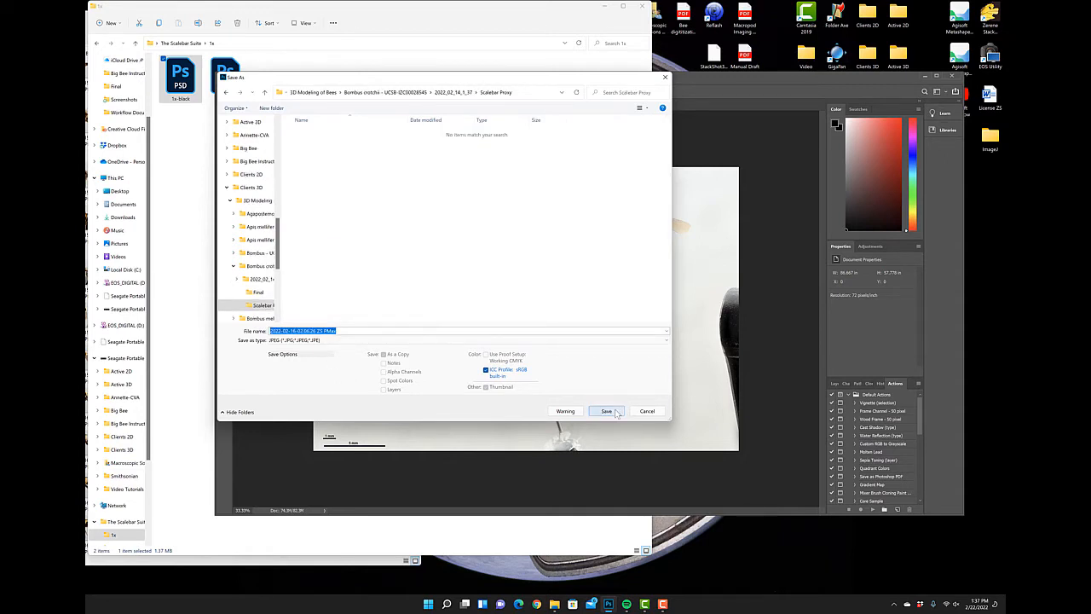
{"action": "left_click", "coordinate": [615, 413]}
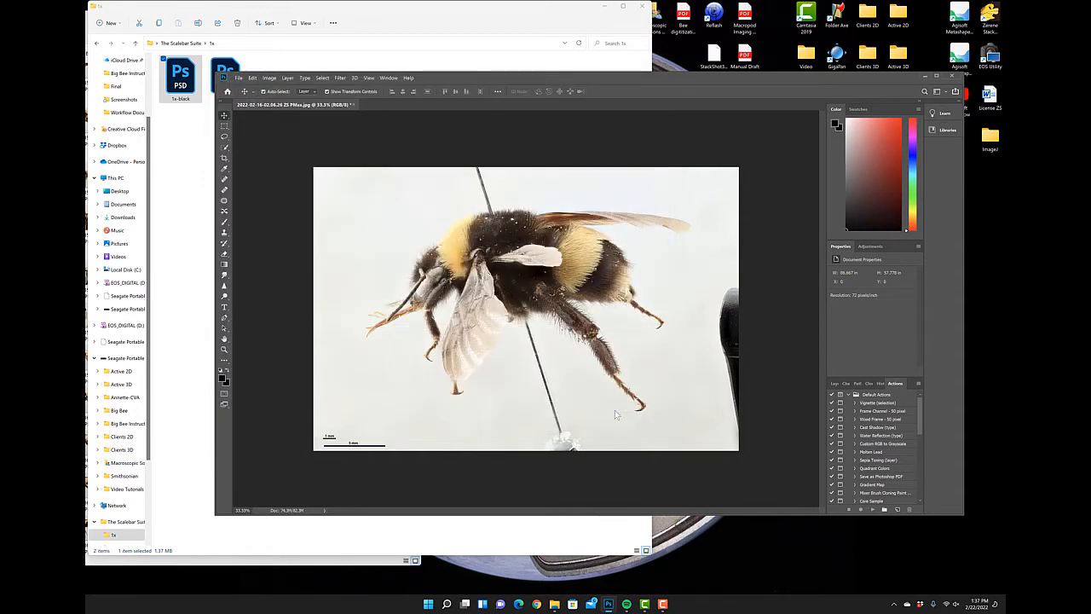
- Switch to the Final folder in File Explorer and open the 2022-02-15-23.05.43 ZS PMax image in Photoshop
{"action": "left_click", "coordinate": [588, 166]}
{"action": "left_click_drag", "start_coordinate": [455, 16], "coordinate": [376, 200]}
{"action": "left_click", "coordinate": [326, 58]}
{"action": "left_click_drag", "start_coordinate": [307, 19], "coordinate": [371, 18]}
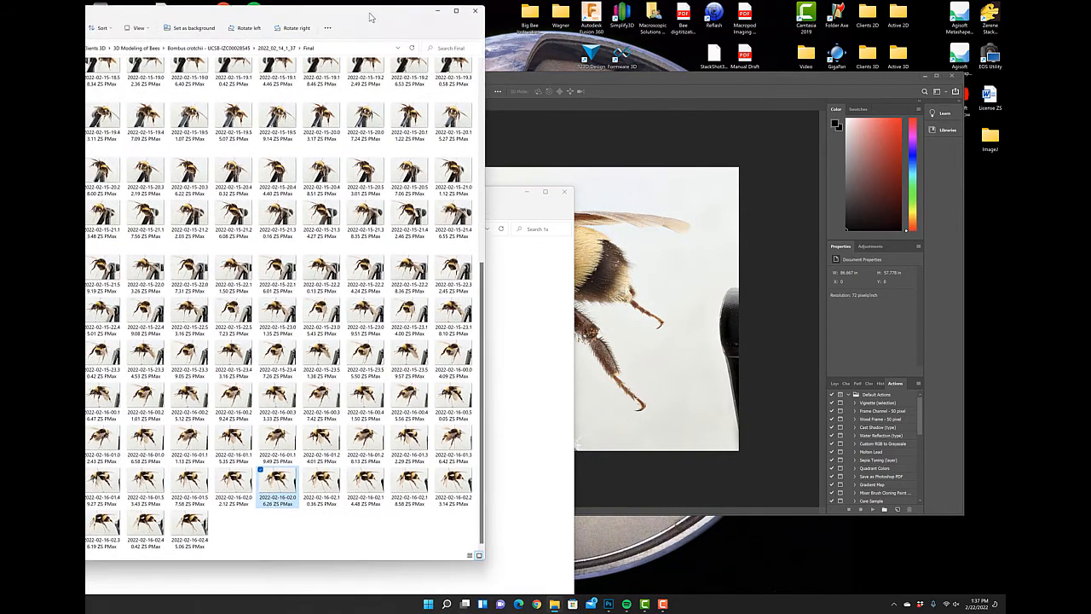
{"action": "double_click", "coordinate": [321, 313]}
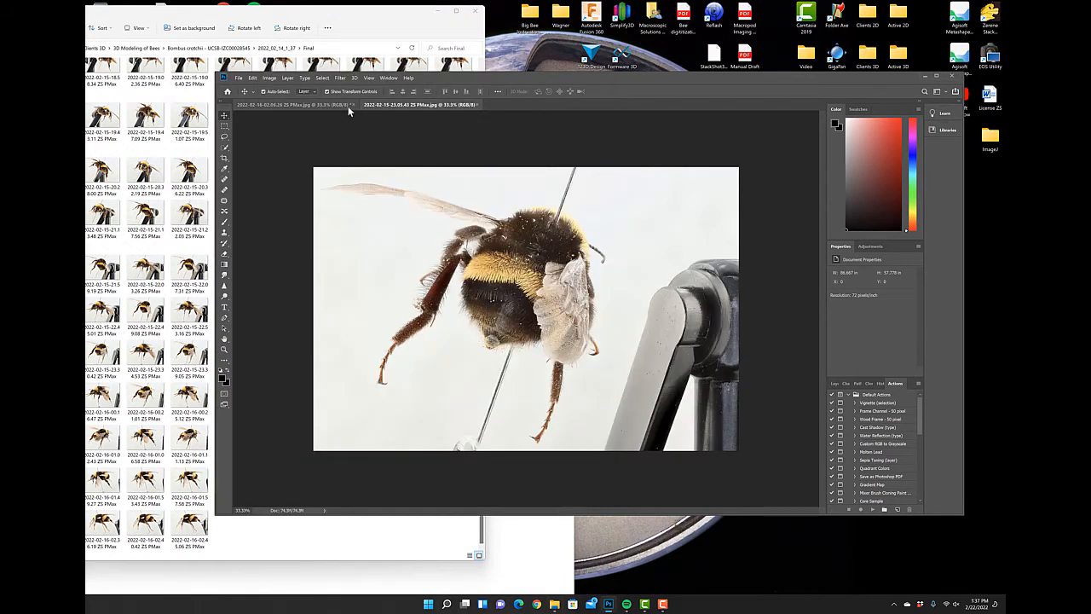
- Close the scale bar image without saving its changes, and move the Photoshop window closer to the upper edge of the screen
{"action": "left_click", "coordinate": [351, 105]}
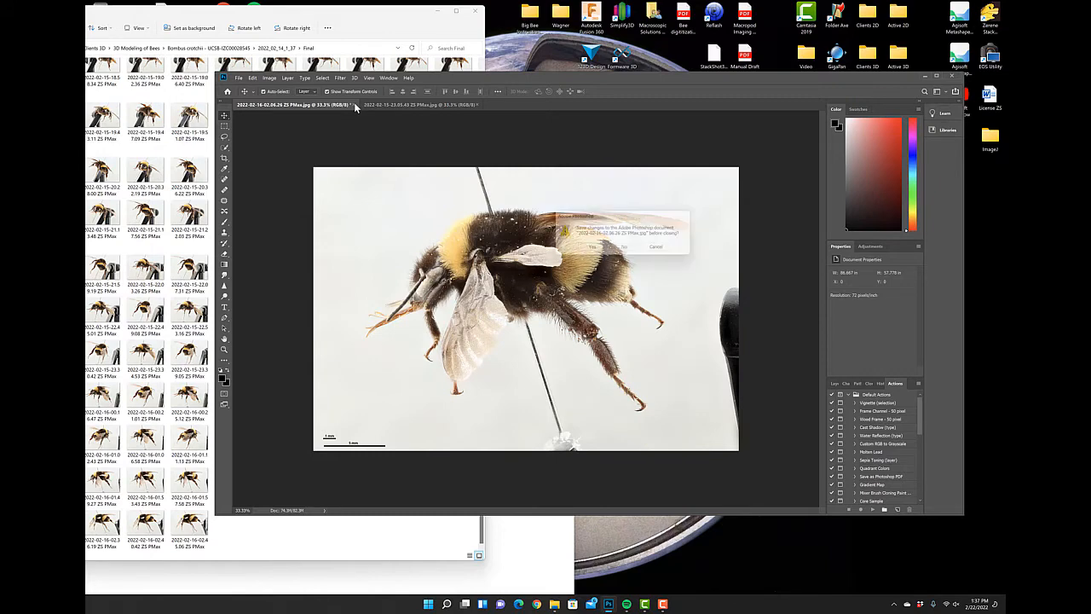
{"action": "left_click", "coordinate": [626, 249]}
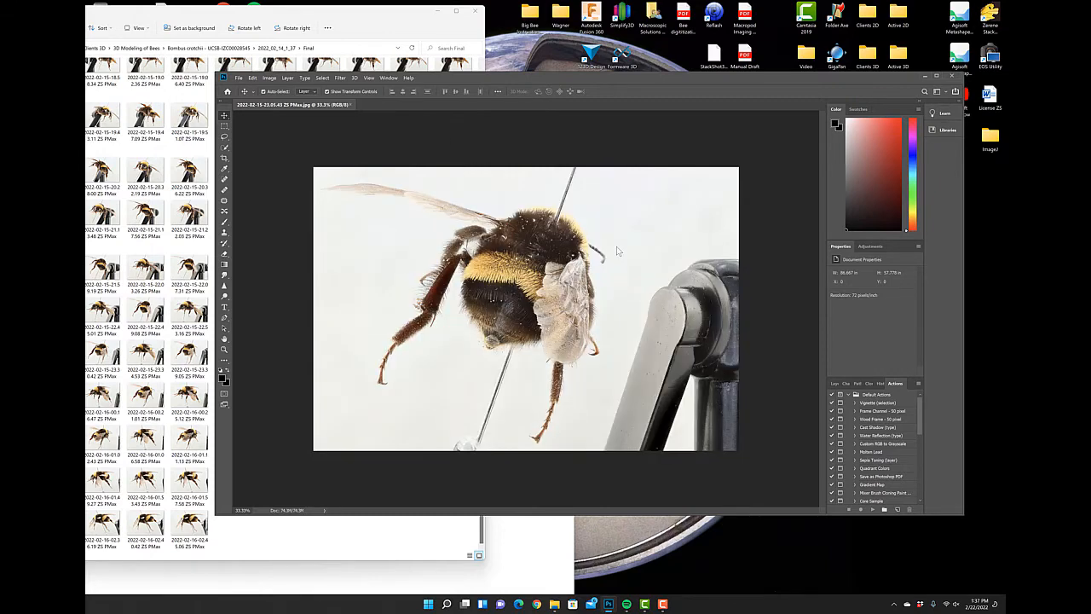
{"action": "left_click_drag", "start_coordinate": [470, 77], "coordinate": [427, 43]}
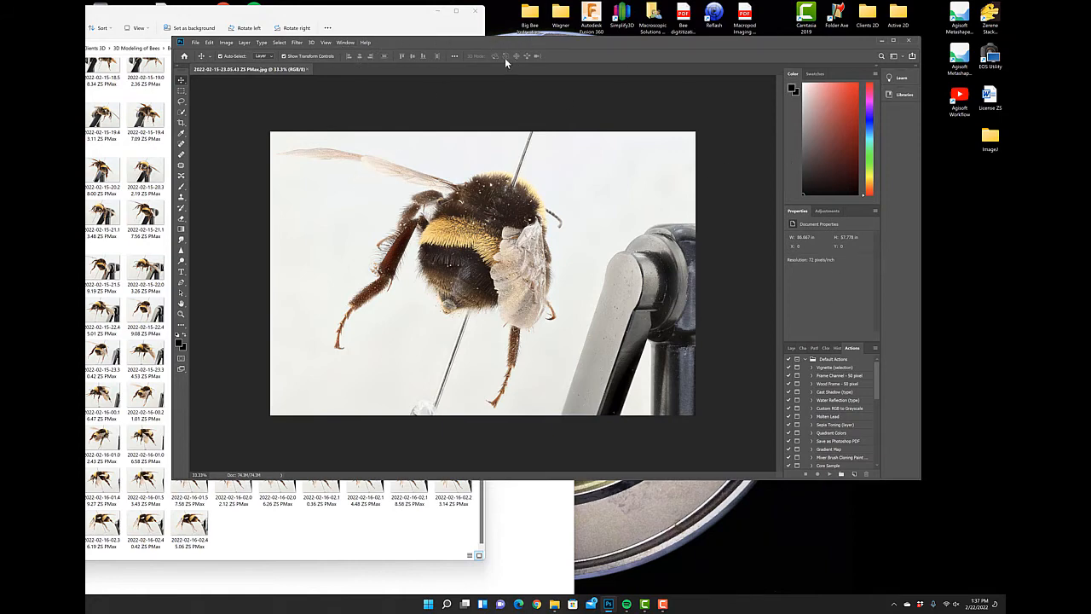
{"action": "left_click_drag", "start_coordinate": [495, 40], "coordinate": [489, 28]}
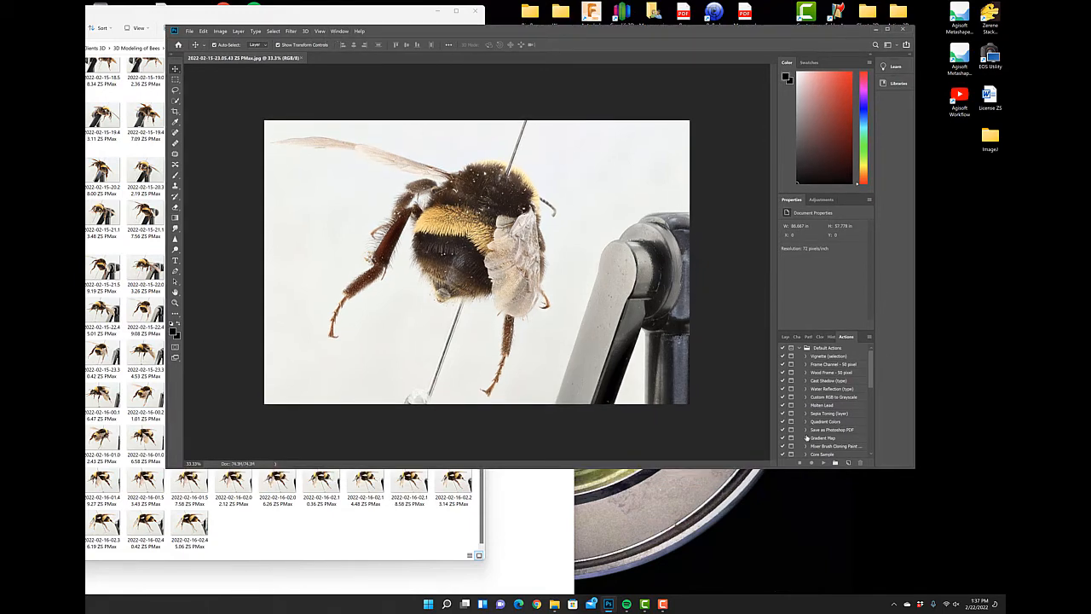
{"action": "scroll", "coordinate": [827, 440], "scroll_direction": "down", "scroll_amount": 1}
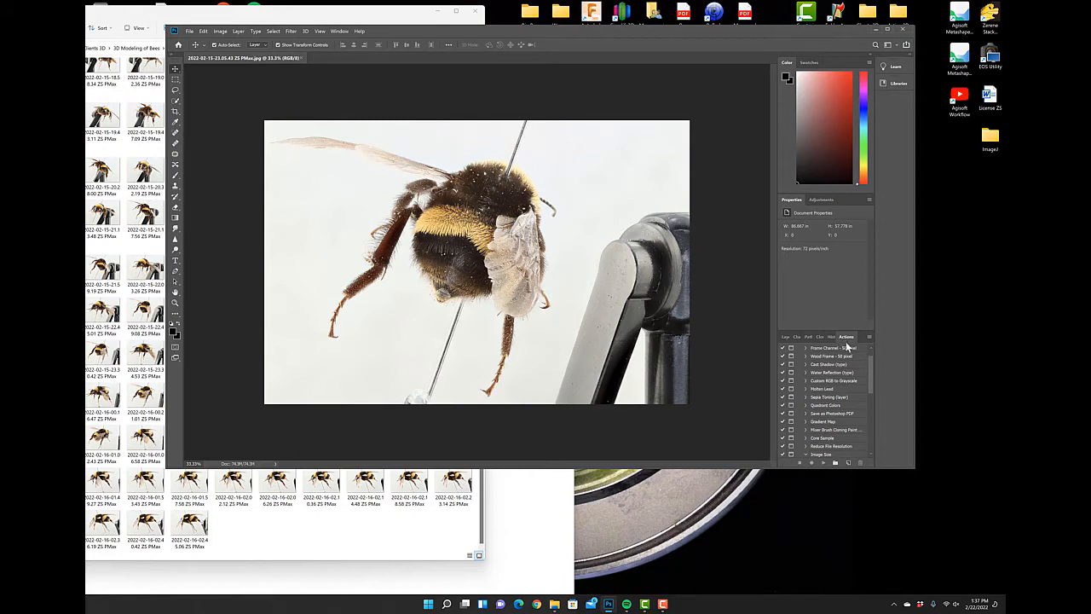
{"action": "scroll", "coordinate": [827, 417], "scroll_direction": "up", "scroll_amount": 1}
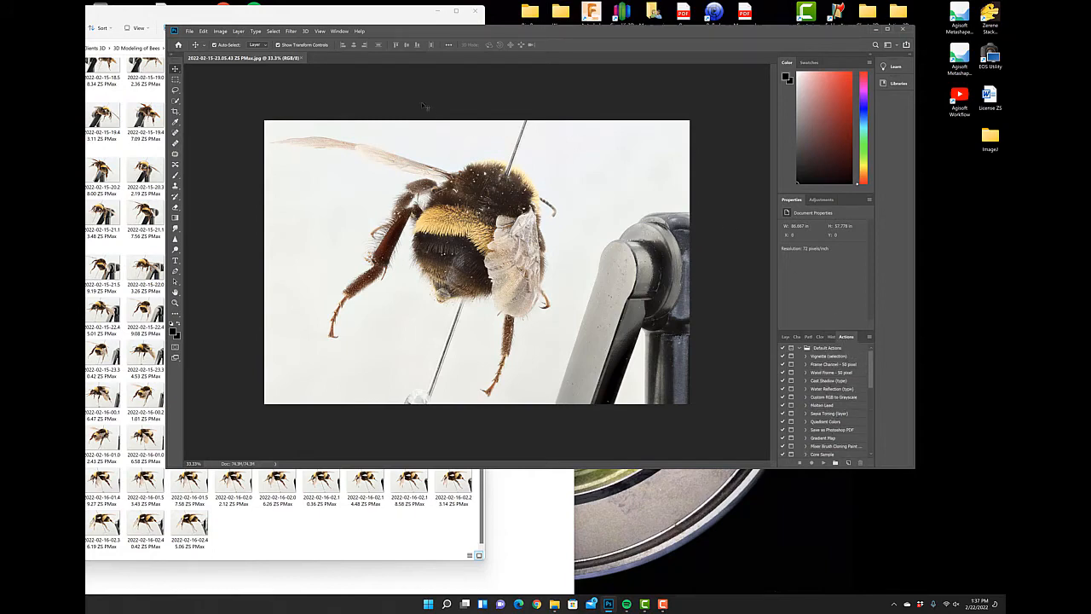
{"action": "left_click", "coordinate": [340, 31]}
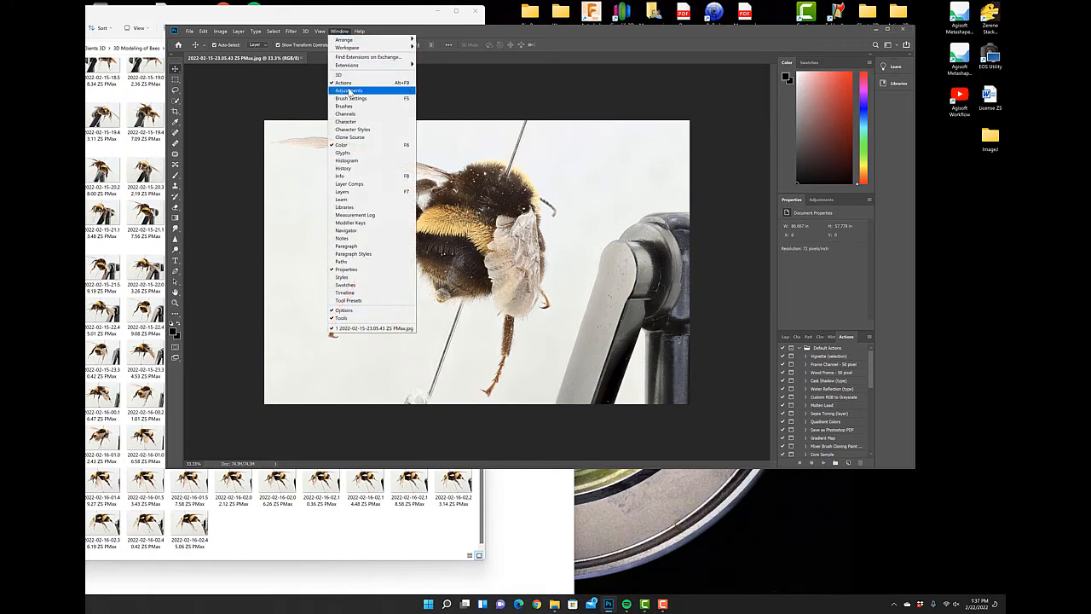
{"action": "left_click", "coordinate": [837, 322]}
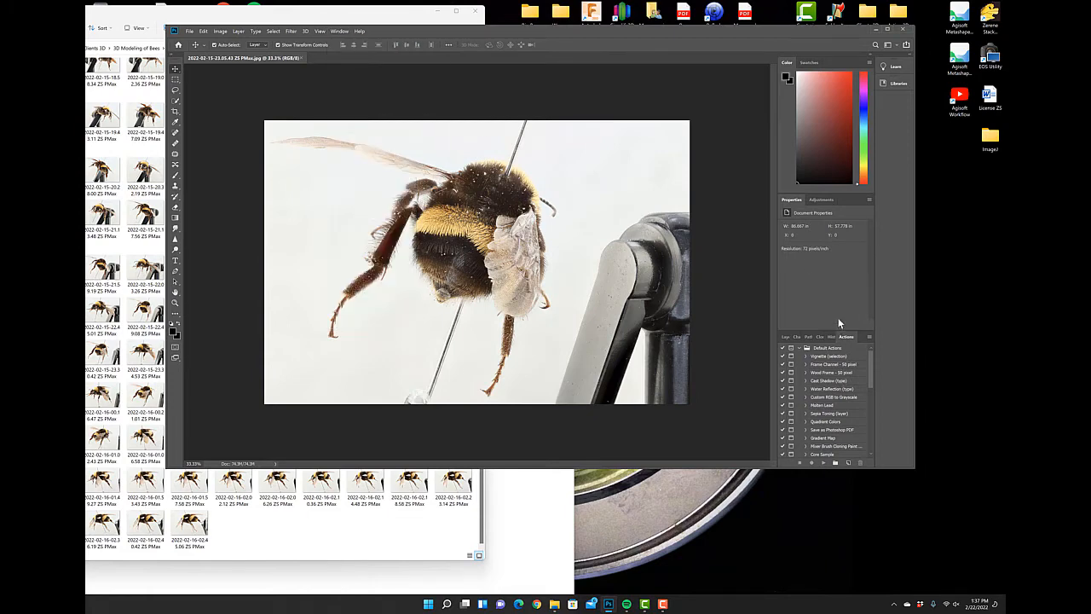
- Find the Photogrammetry Prep and Big Bee Fast Editing action sets and collapse the action steps listed in each
{"action": "scroll", "coordinate": [817, 397], "scroll_direction": "down", "scroll_amount": 3}
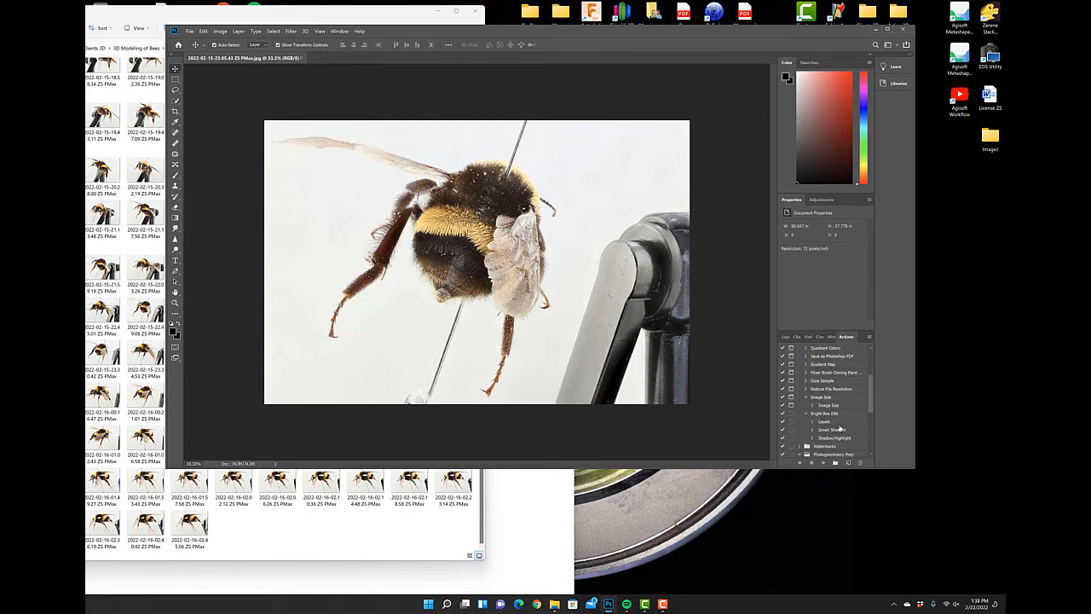
{"action": "scroll", "coordinate": [835, 429], "scroll_direction": "down", "scroll_amount": 2}
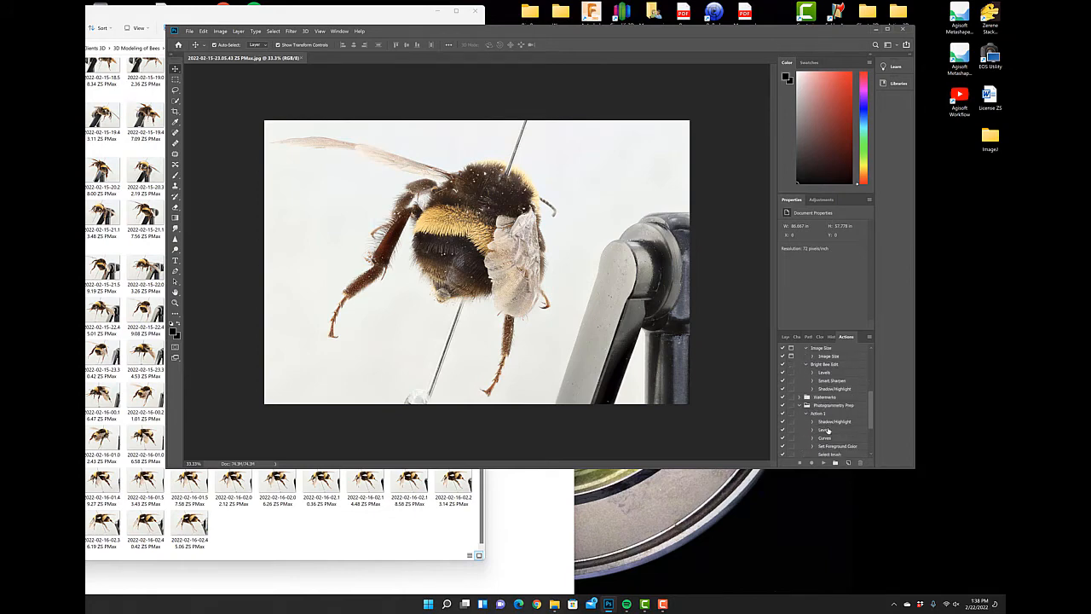
{"action": "scroll", "coordinate": [831, 416], "scroll_direction": "down", "scroll_amount": 1}
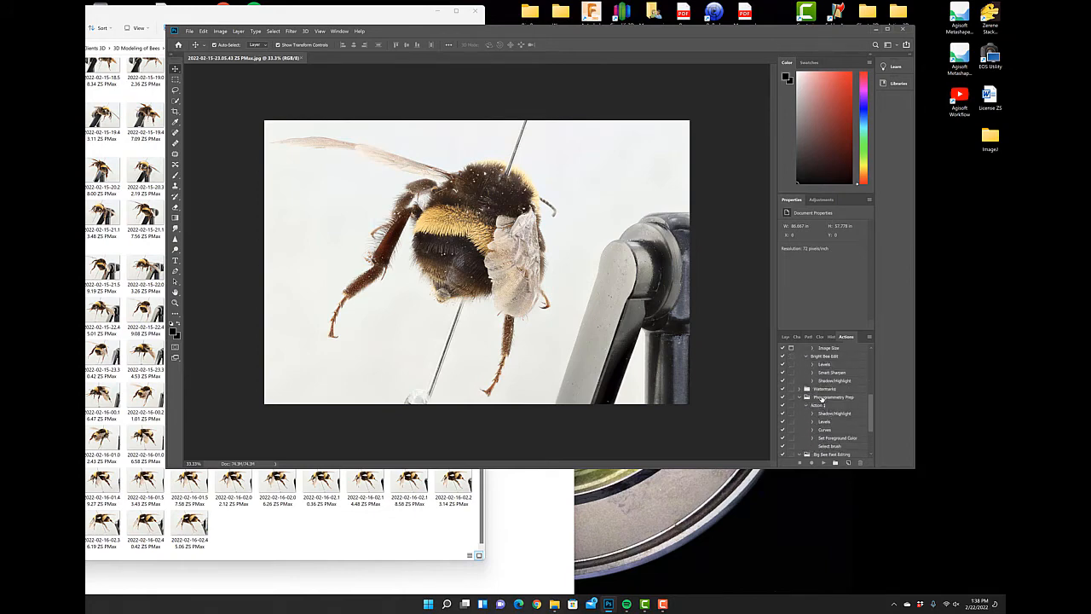
{"action": "left_click", "coordinate": [821, 398]}
{"action": "left_click", "coordinate": [806, 407]}
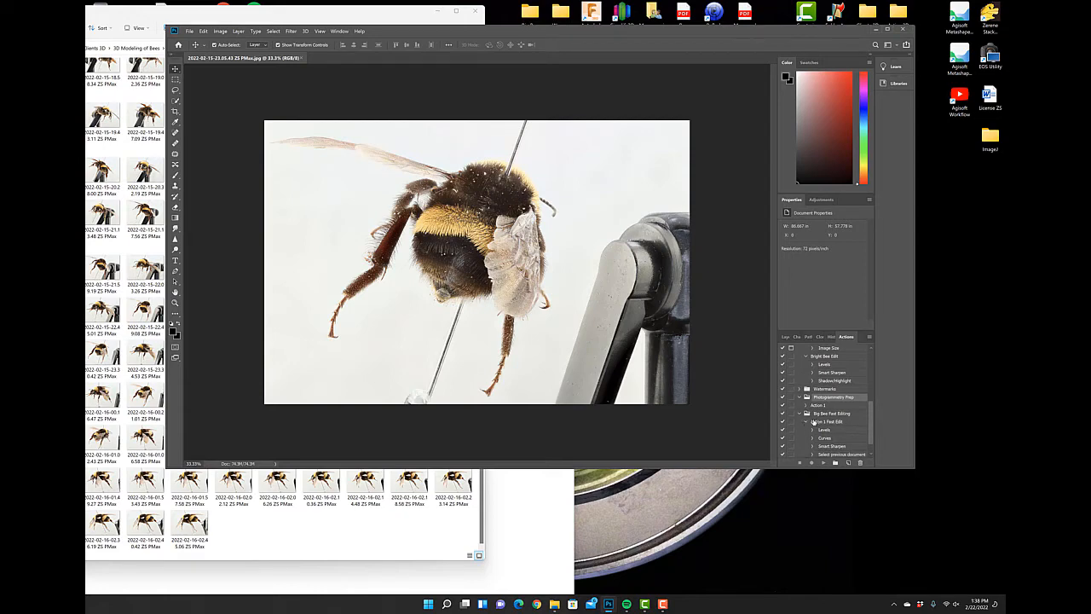
{"action": "left_click", "coordinate": [807, 422]}
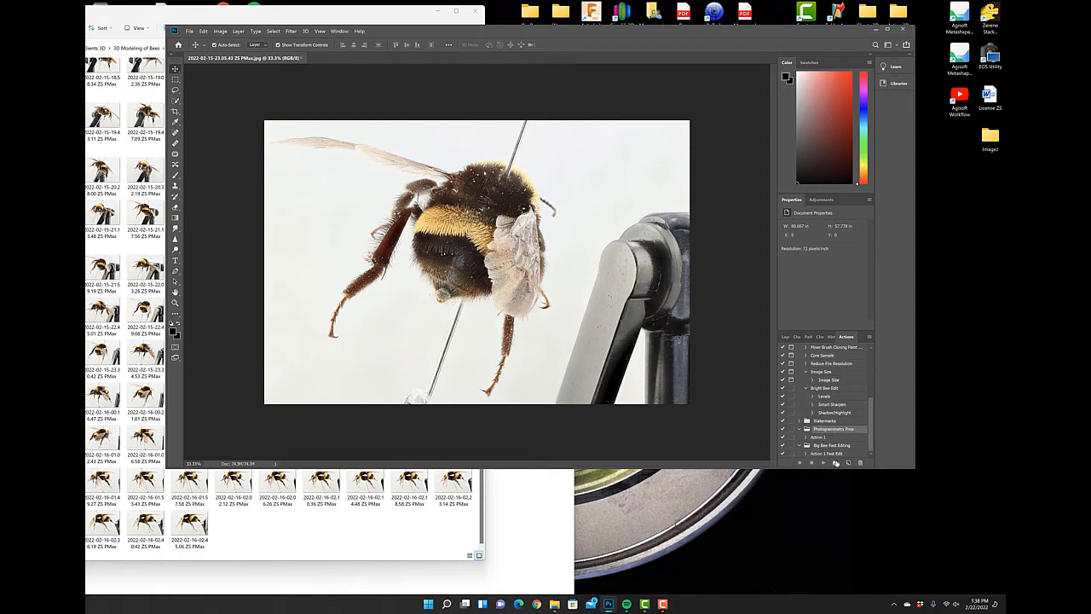
{"action": "left_click", "coordinate": [836, 462]}
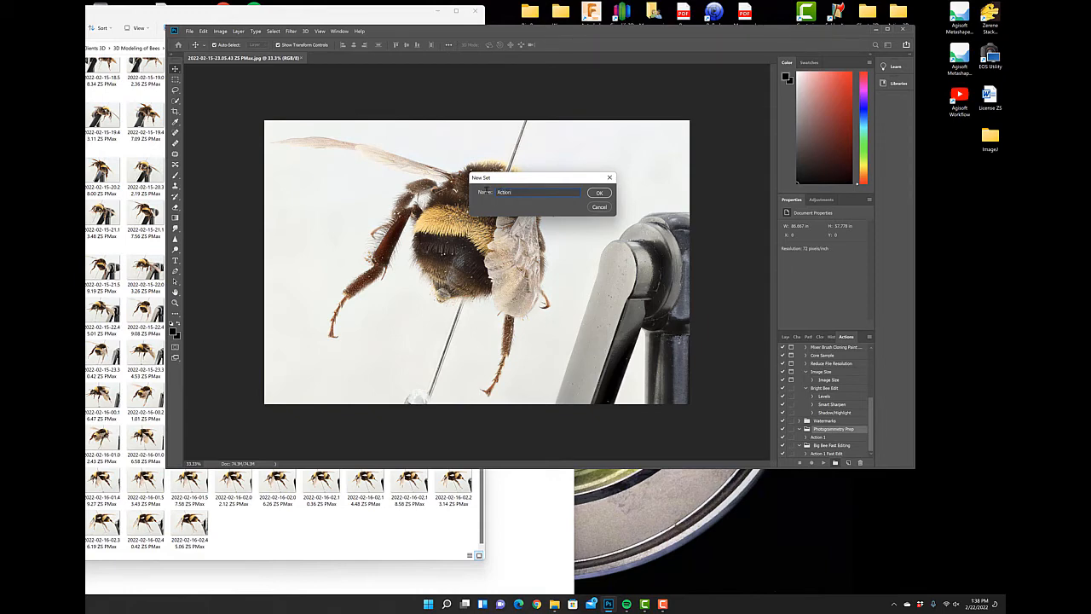
{"action": "key", "text": "Return"}
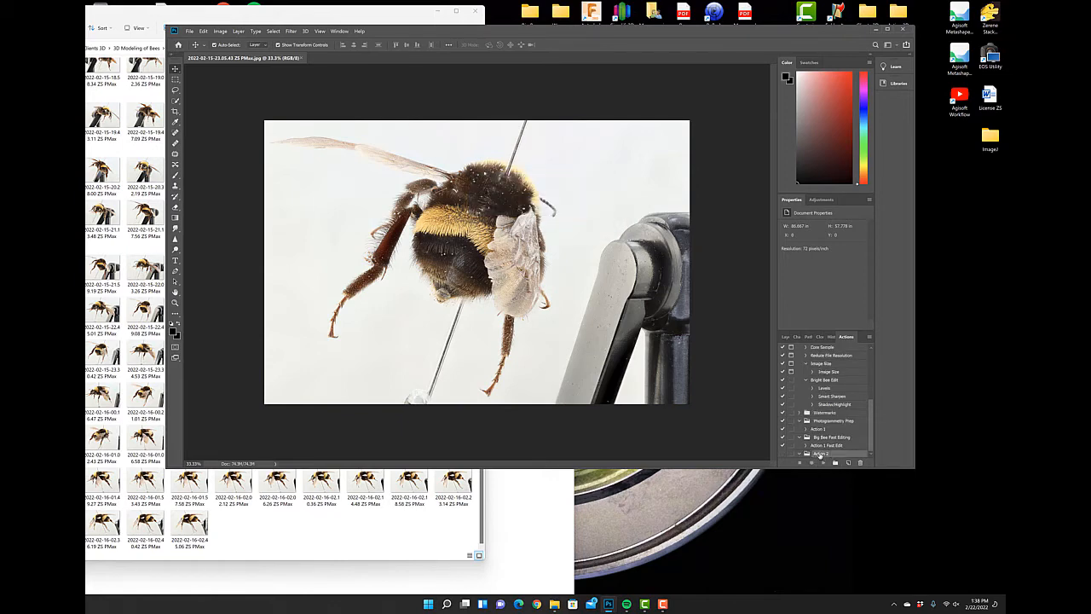
{"action": "left_click_drag", "start_coordinate": [815, 456], "coordinate": [859, 462]}
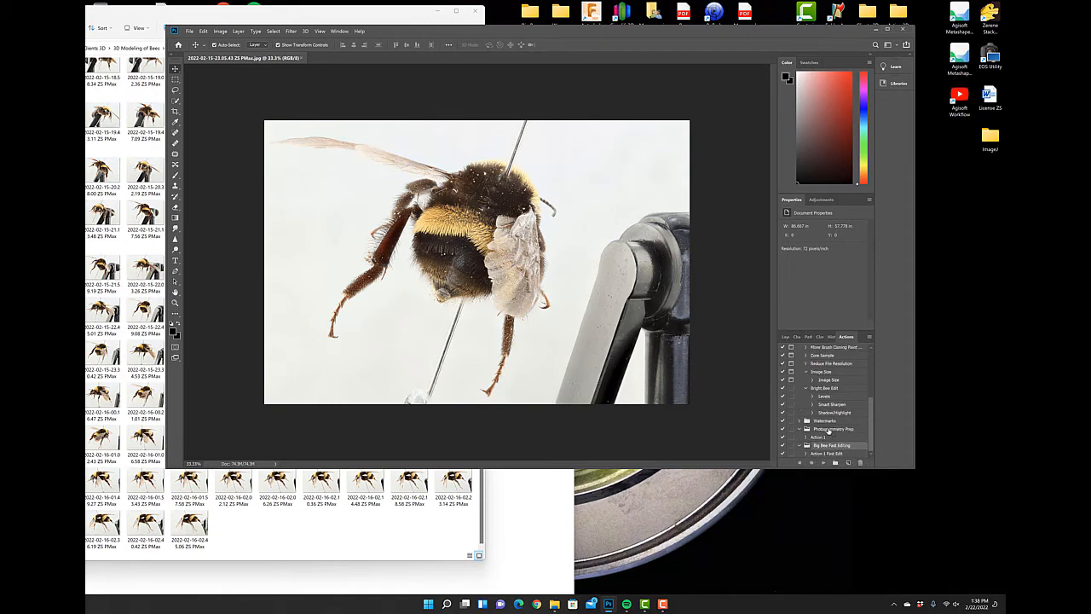
- Create a new action named Action 2 in the Photogrammetry Prep set and start recording it
{"action": "left_click", "coordinate": [828, 430]}
{"action": "left_click", "coordinate": [849, 462]}
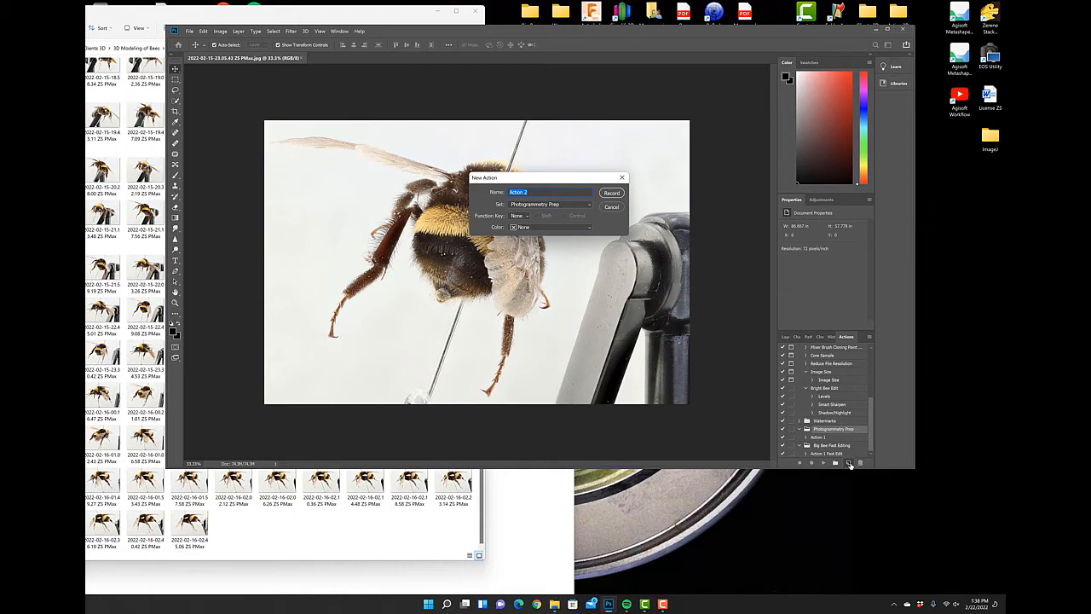
{"action": "left_click", "coordinate": [610, 195]}
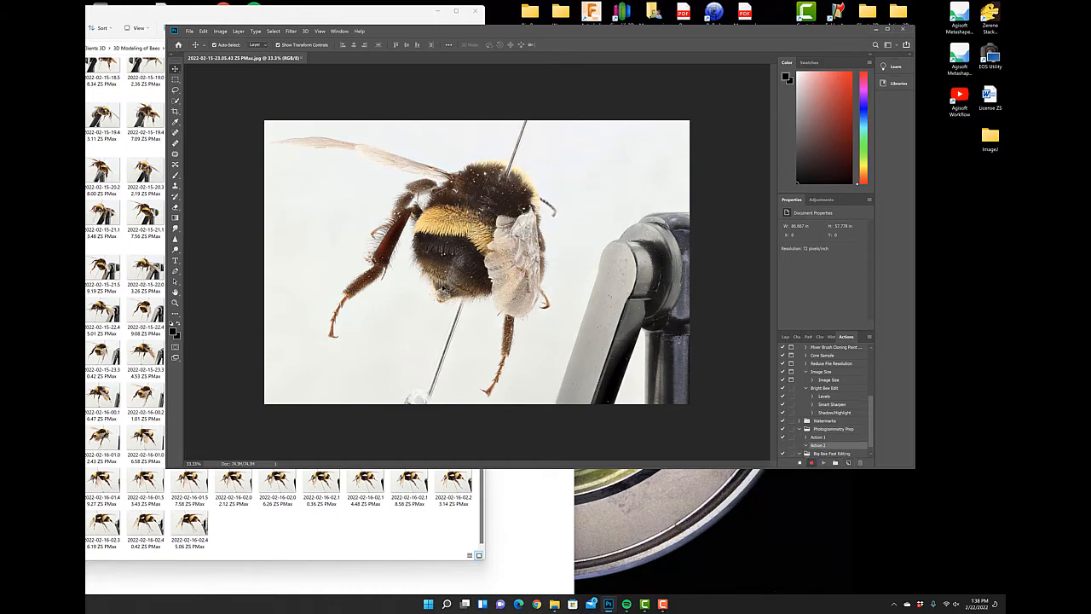
- Apply a Curves adjustment to the bee image with one shadow point and one highlight point on the RGB curve
{"action": "scroll", "coordinate": [444, 291], "scroll_direction": "up", "scroll_amount": 5}
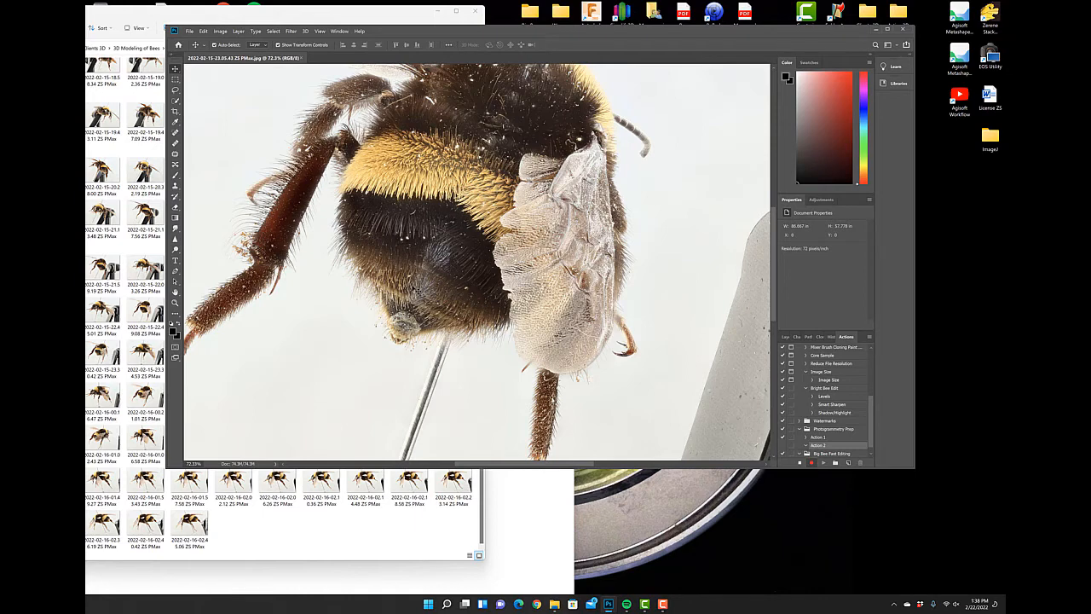
{"action": "scroll", "coordinate": [610, 298], "scroll_direction": "down", "scroll_amount": 3}
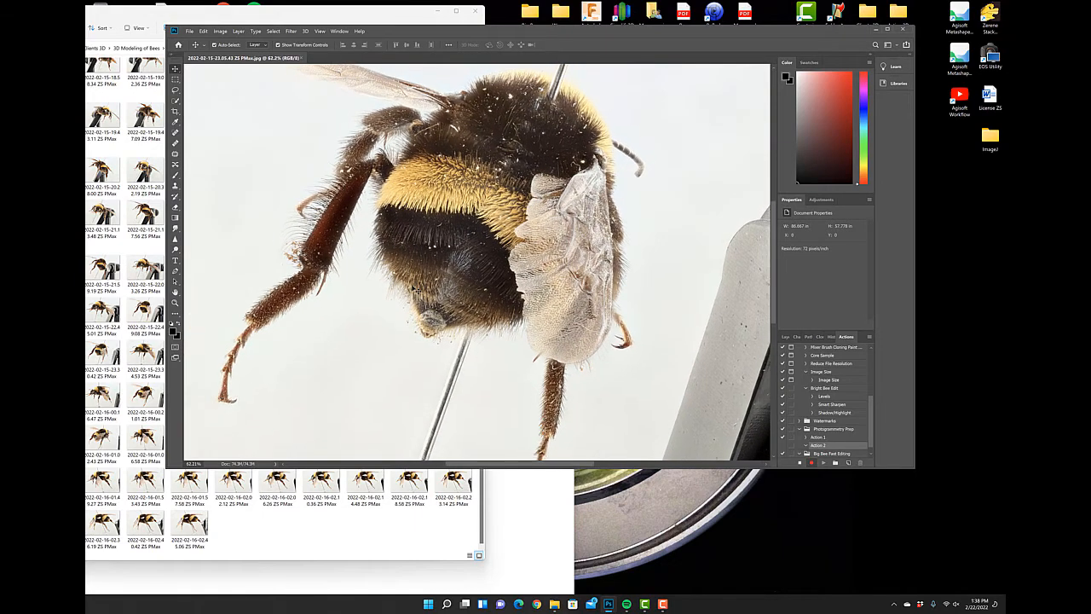
{"action": "scroll", "coordinate": [416, 290], "scroll_direction": "down", "scroll_amount": 3}
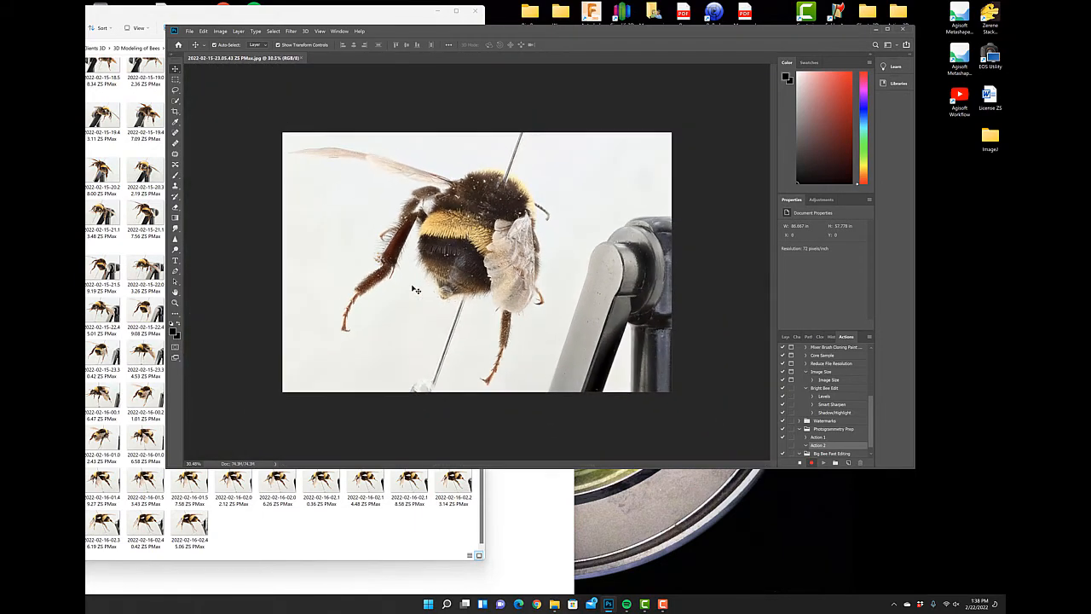
{"action": "scroll", "coordinate": [415, 289], "scroll_direction": "up", "scroll_amount": 2}
{"action": "scroll", "coordinate": [415, 290], "scroll_direction": "up", "scroll_amount": 1}
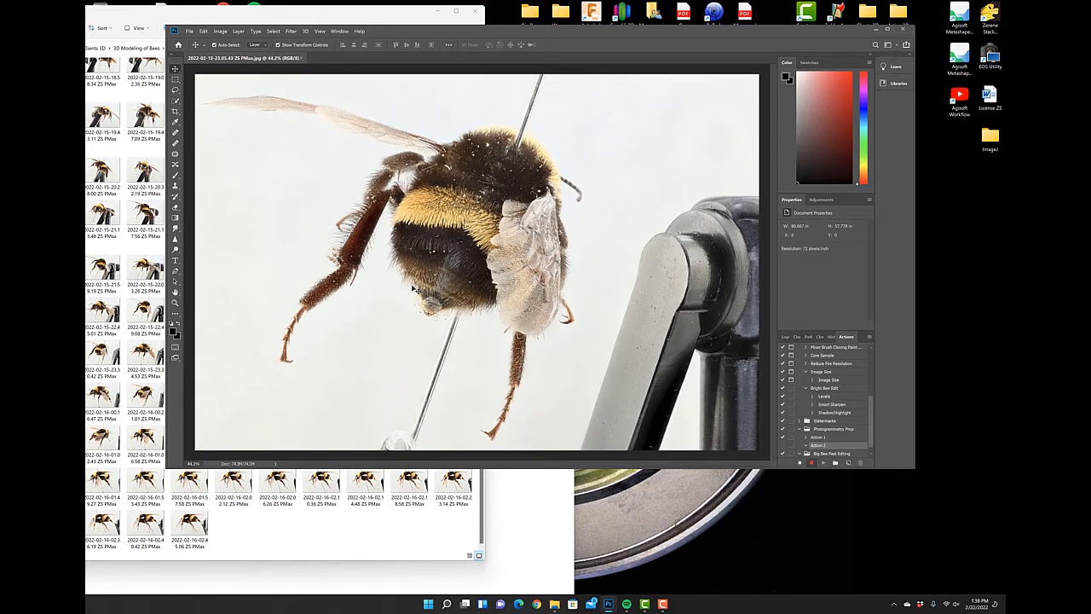
{"action": "left_click", "coordinate": [221, 32]}
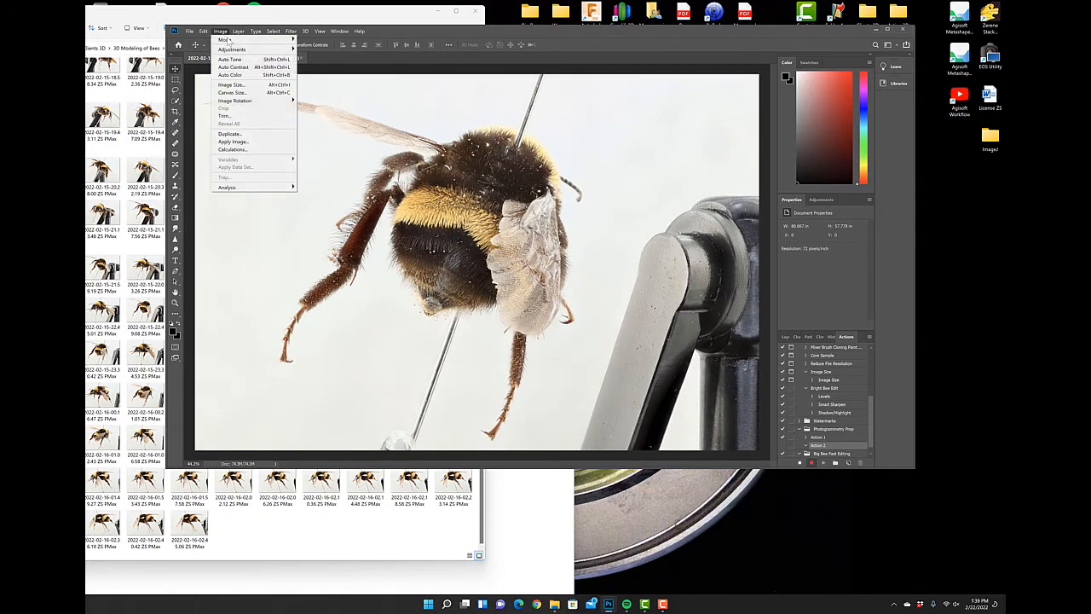
{"action": "mouse_move", "coordinate": [232, 50]}
{"action": "left_click", "coordinate": [324, 66]}
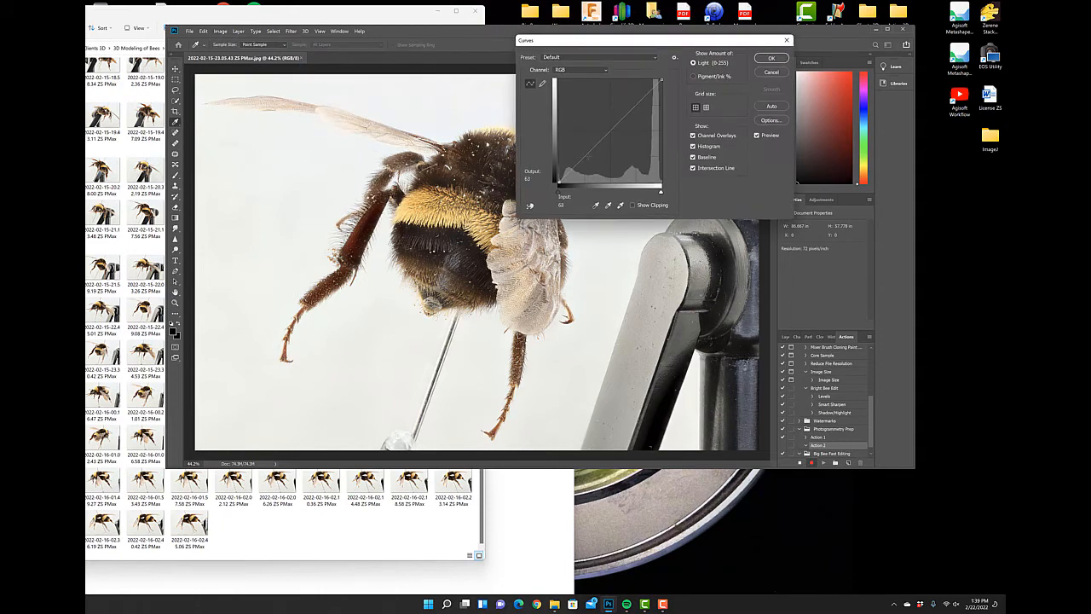
{"action": "left_click", "coordinate": [585, 156]}
{"action": "left_click", "coordinate": [634, 104]}
{"action": "left_click", "coordinate": [769, 59]}
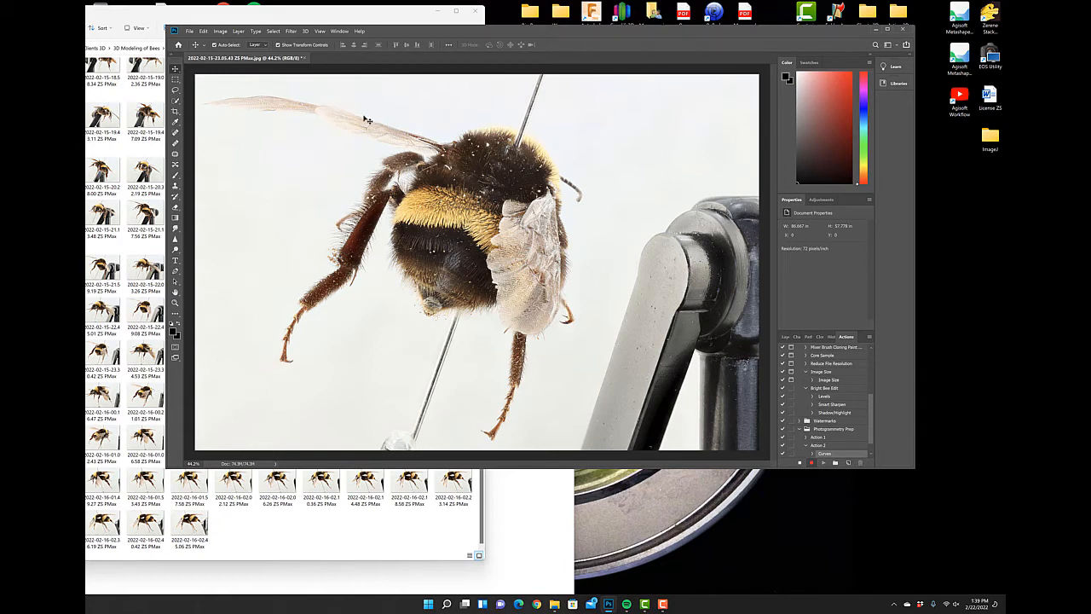
- Show the image at 100% and open the Smart Sharpen filter, with its preview centred on the bee's yellow hairs and wing
{"action": "left_click", "coordinate": [193, 463]}
{"action": "type", "text": "100"}
{"action": "key", "text": "Return"}
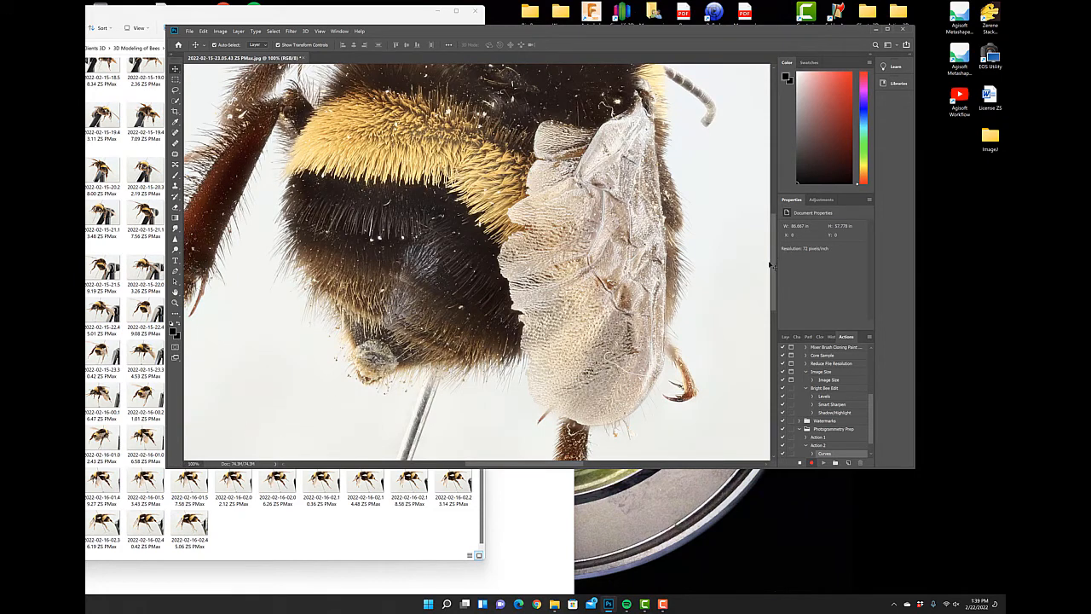
{"action": "left_click_drag", "start_coordinate": [771, 260], "coordinate": [774, 239]}
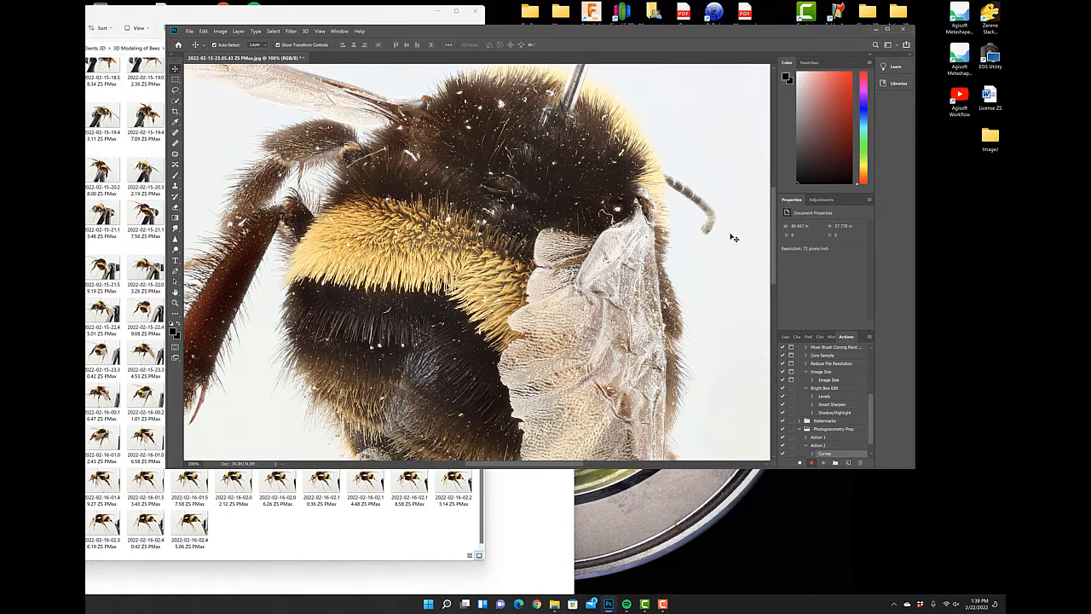
{"action": "left_click", "coordinate": [291, 30]}
{"action": "mouse_move", "coordinate": [328, 162]}
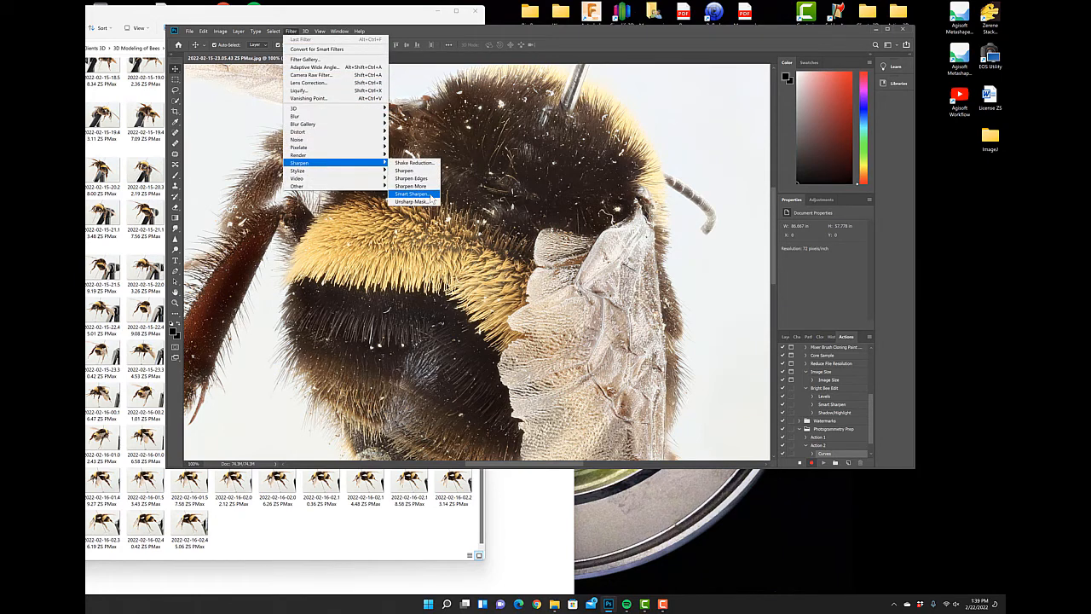
{"action": "left_click", "coordinate": [413, 194]}
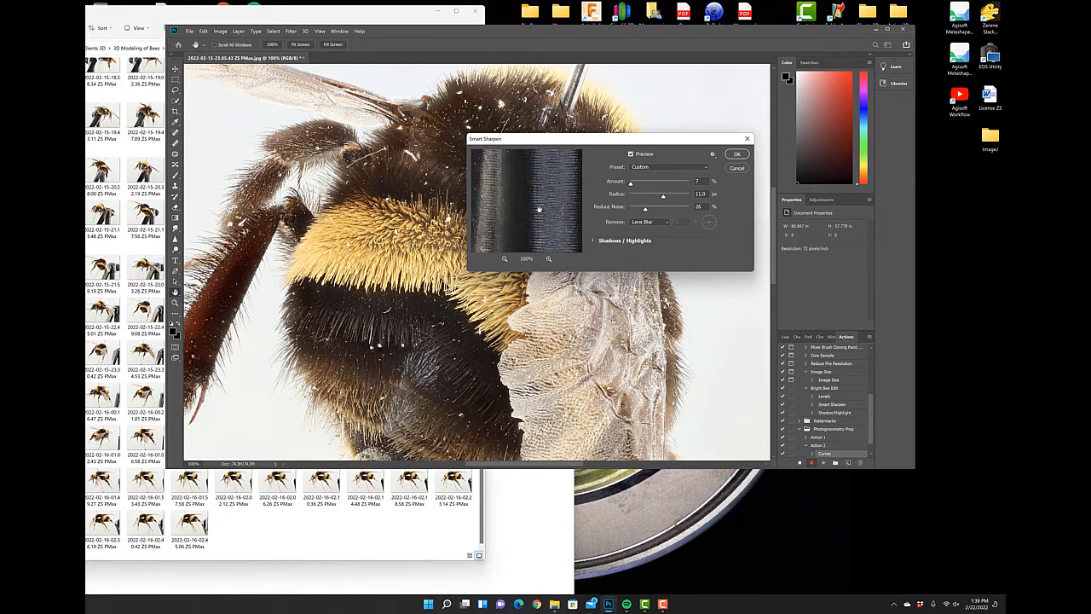
{"action": "left_click_drag", "start_coordinate": [539, 209], "coordinate": [576, 232]}
{"action": "mouse_move", "coordinate": [507, 231]}
{"action": "left_mouse_down"}
{"action": "mouse_move", "coordinate": [560, 213]}
{"action": "mouse_move", "coordinate": [563, 237]}
{"action": "mouse_move", "coordinate": [551, 205]}
{"action": "mouse_move", "coordinate": [513, 203]}
{"action": "mouse_move", "coordinate": [509, 223]}
{"action": "left_mouse_up"}
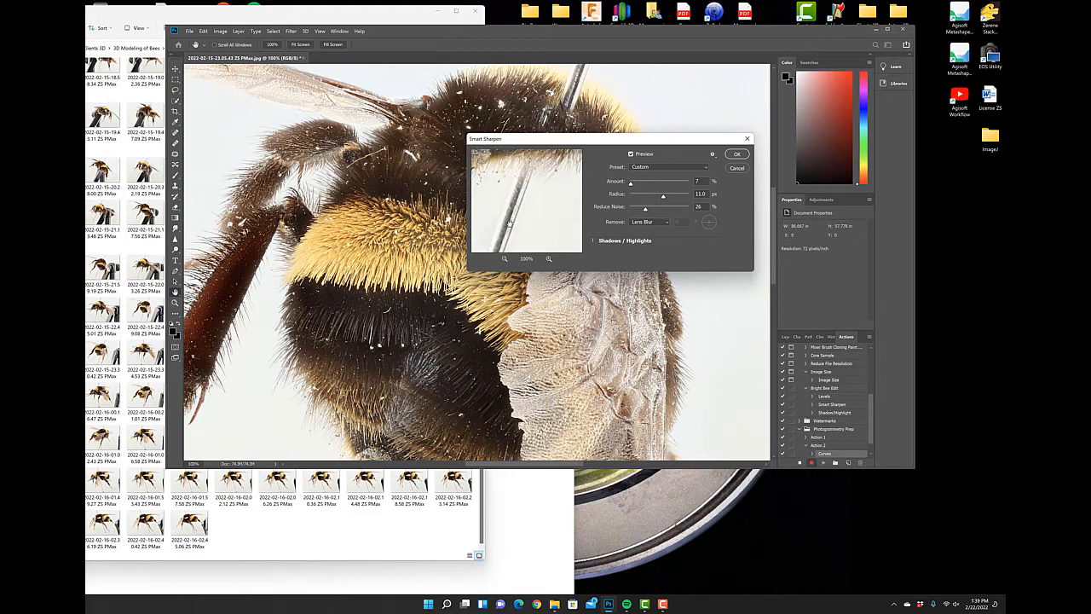
{"action": "left_click_drag", "start_coordinate": [528, 175], "coordinate": [524, 207]}
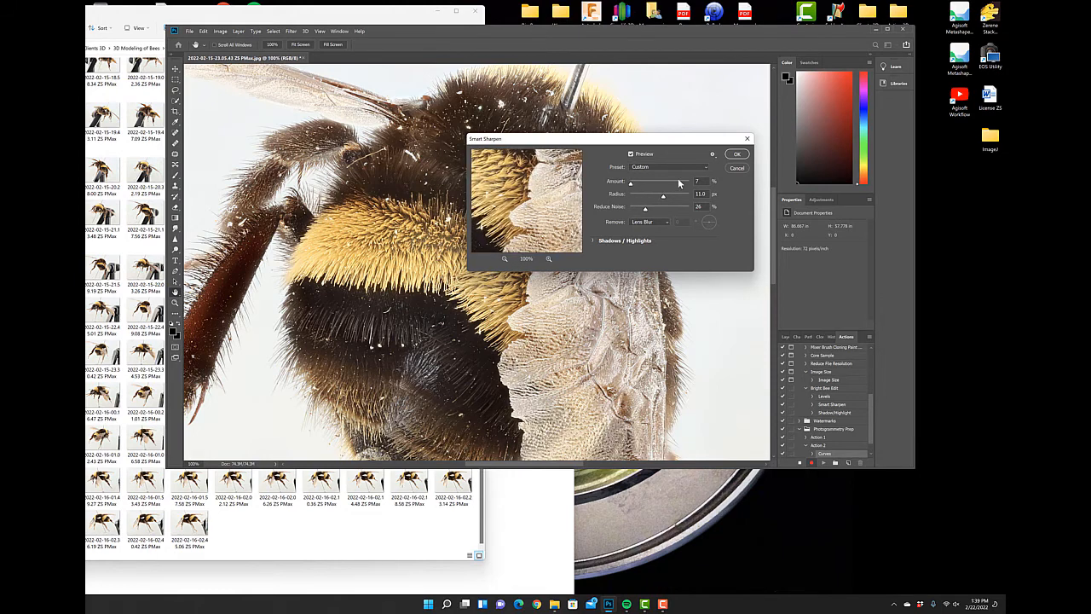
- Adjust the Smart Sharpen amount and radius, then apply the filter and stop recording the action
{"action": "double_click", "coordinate": [696, 181]}
{"action": "left_click", "coordinate": [692, 194]}
{"action": "key", "text": "Return"}
{"action": "left_click", "coordinate": [738, 154]}
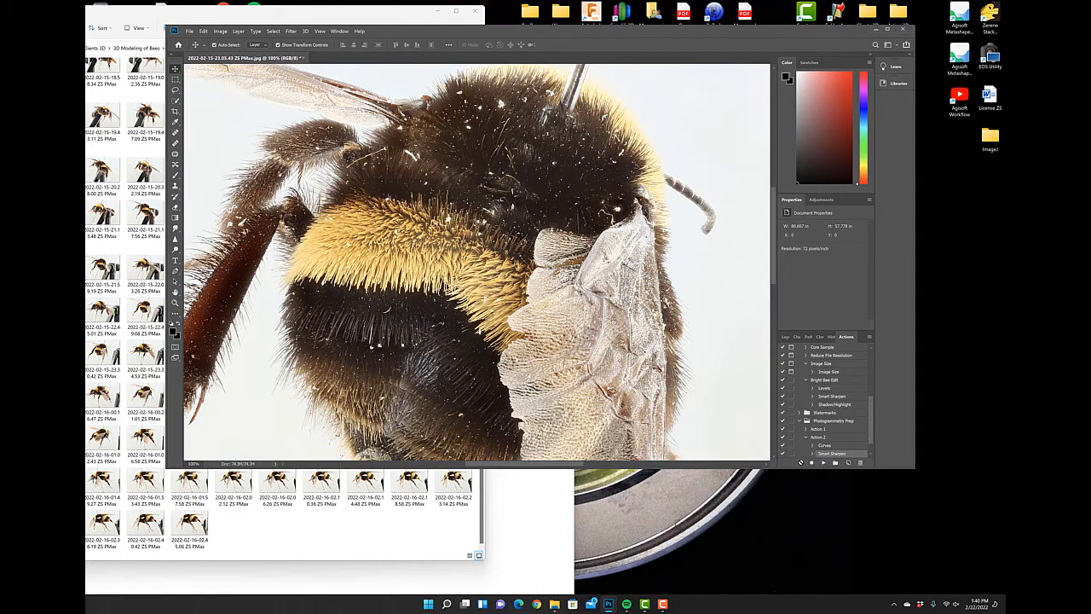
- Open the Image Processor script for batch-editing the bee images
{"action": "left_click", "coordinate": [439, 526]}
{"action": "left_click", "coordinate": [557, 32]}
{"action": "left_click", "coordinate": [188, 32]}
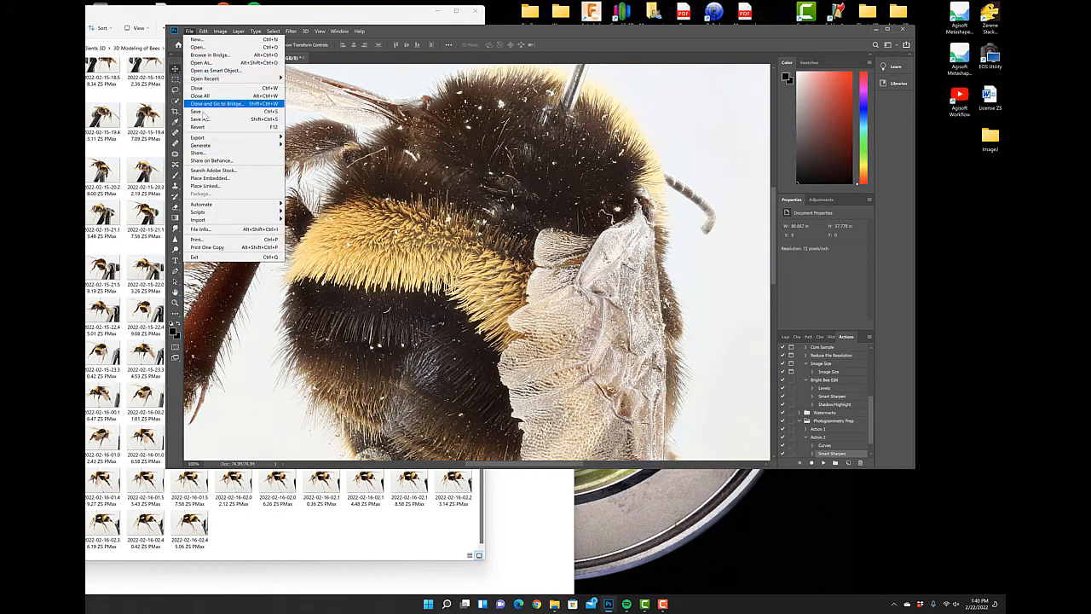
{"action": "mouse_move", "coordinate": [203, 213]}
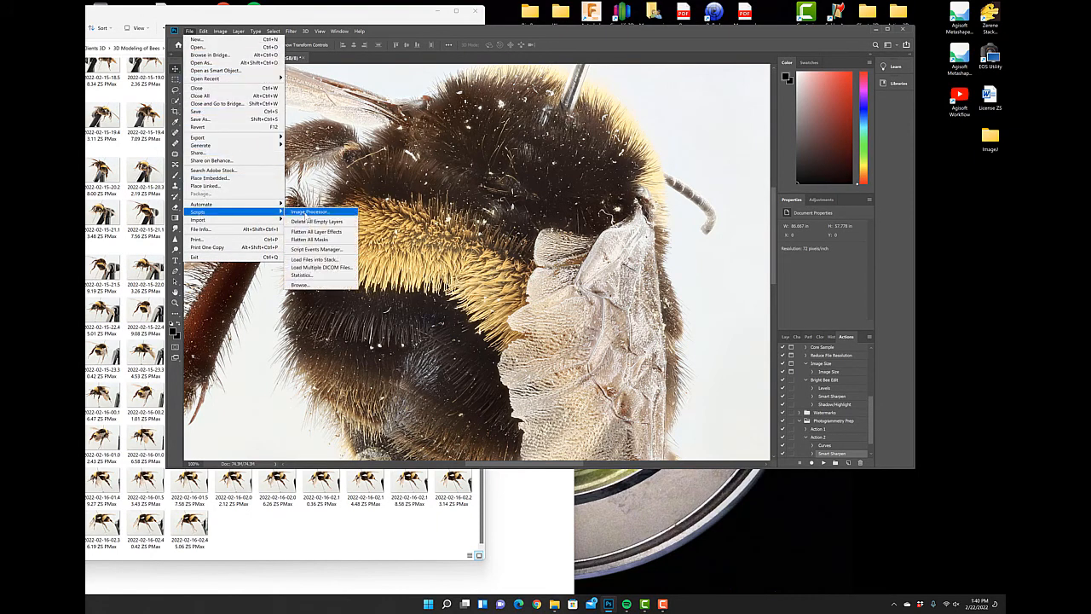
{"action": "left_click", "coordinate": [307, 212]}
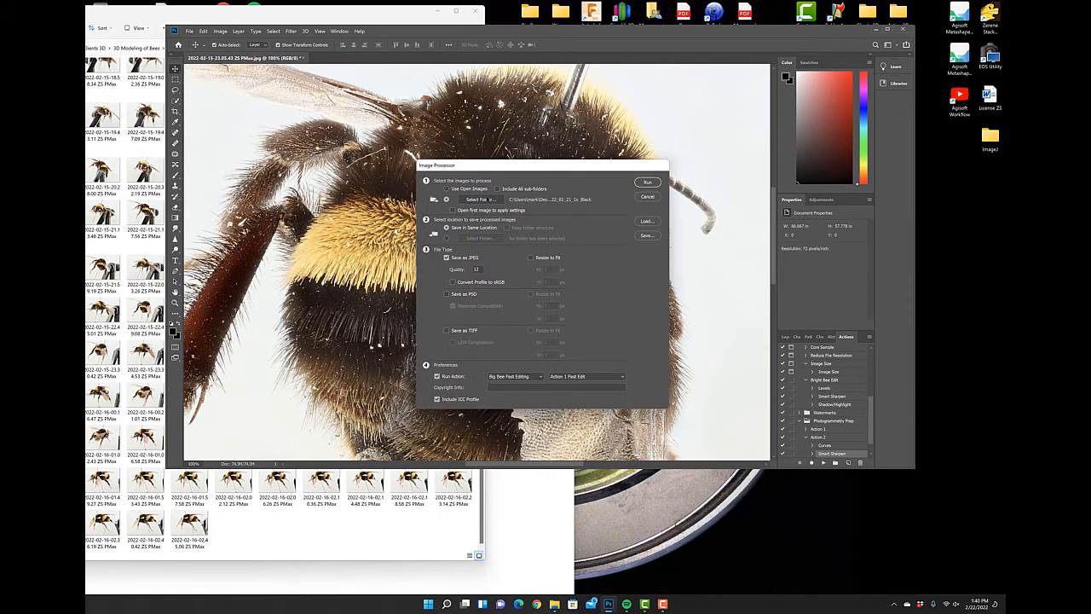
- Choose the Final folder inside Bombus crotchii's 2022_02_14_1_37 folder on the Seagate Portable Drive (F:) as the source of images to process
{"action": "left_click", "coordinate": [480, 199]}
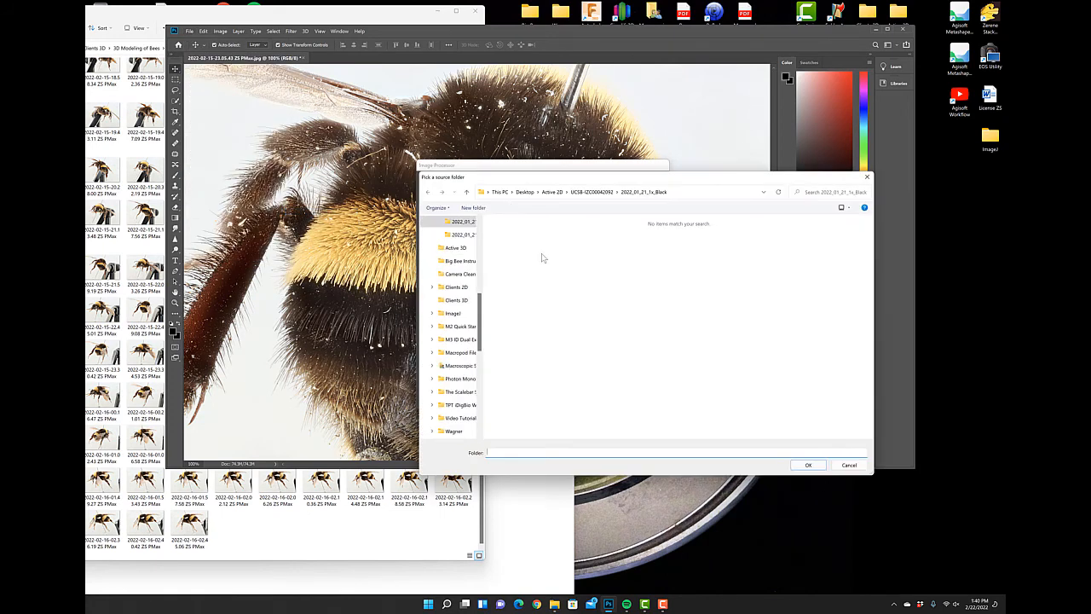
{"action": "left_click", "coordinate": [551, 192]}
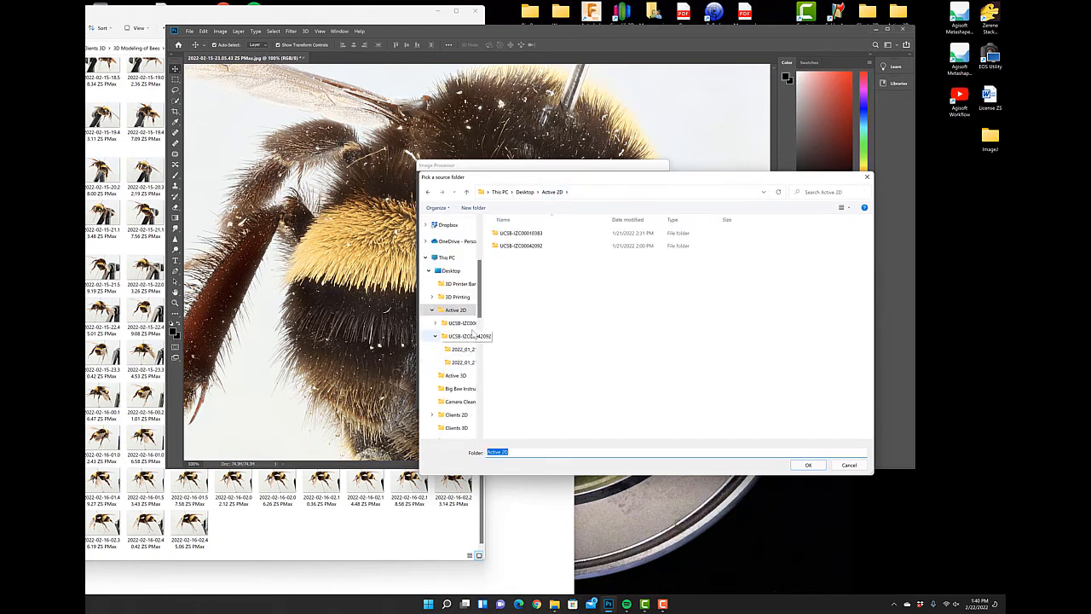
{"action": "scroll", "coordinate": [452, 329], "scroll_direction": "down", "scroll_amount": 8}
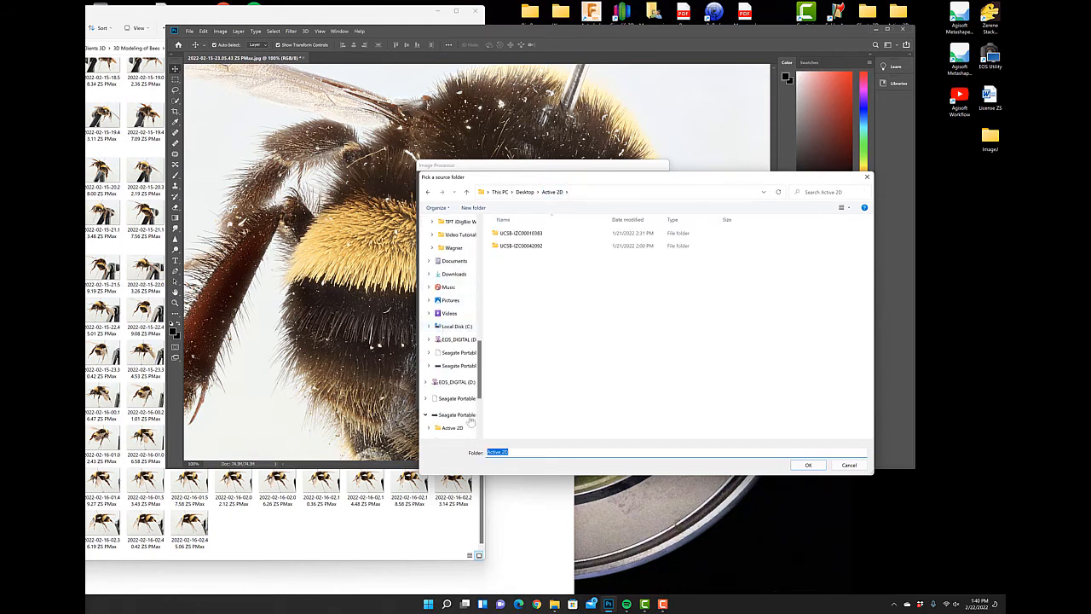
{"action": "left_click", "coordinate": [467, 415]}
{"action": "scroll", "coordinate": [460, 414], "scroll_direction": "down", "scroll_amount": 2}
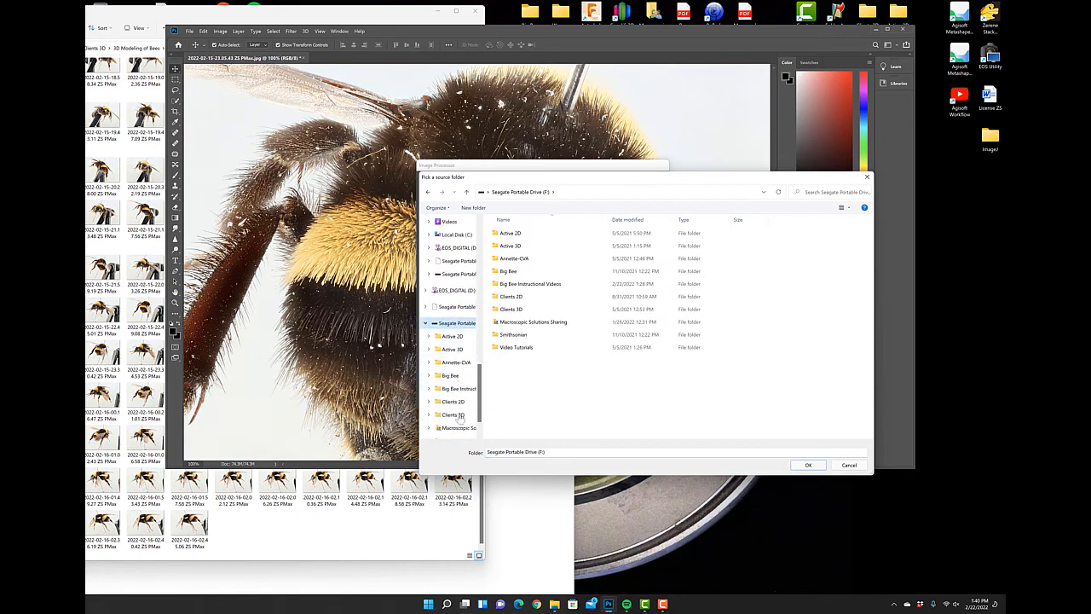
{"action": "left_click", "coordinate": [459, 414]}
{"action": "double_click", "coordinate": [538, 234]}
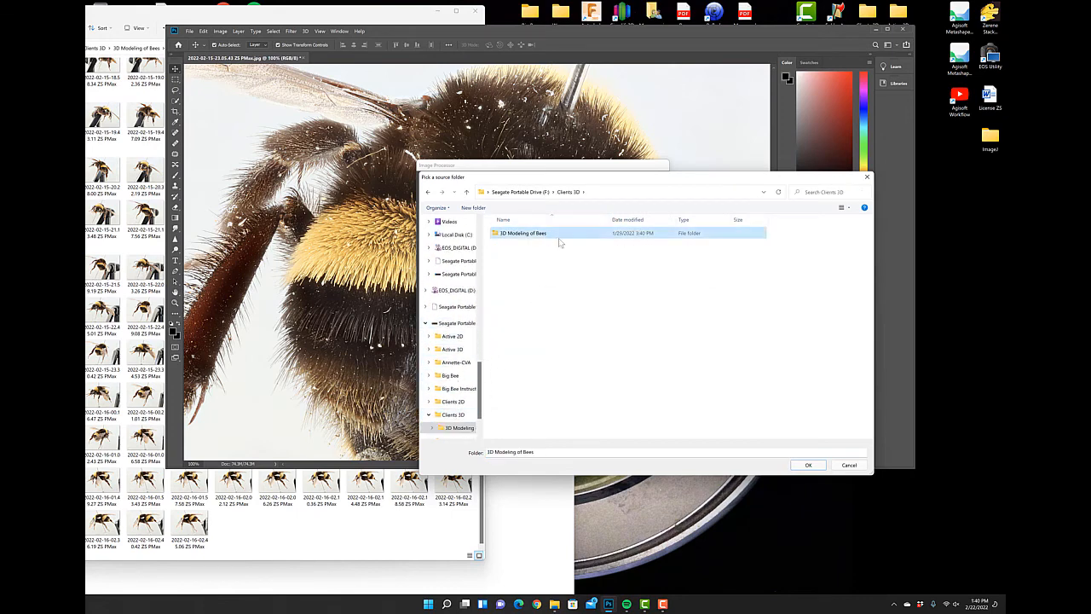
{"action": "double_click", "coordinate": [566, 287]}
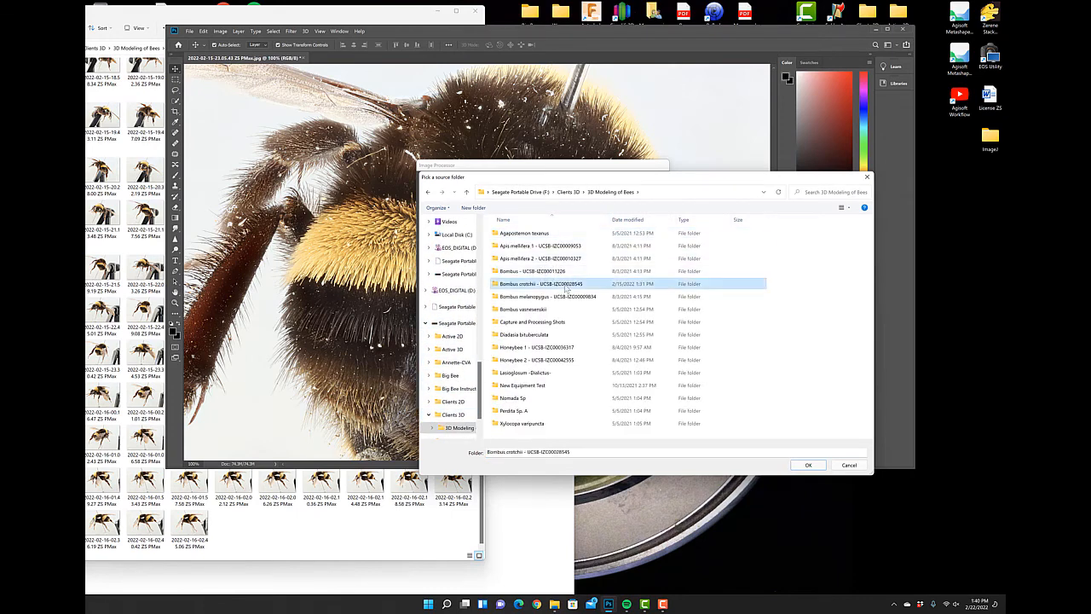
{"action": "double_click", "coordinate": [510, 234]}
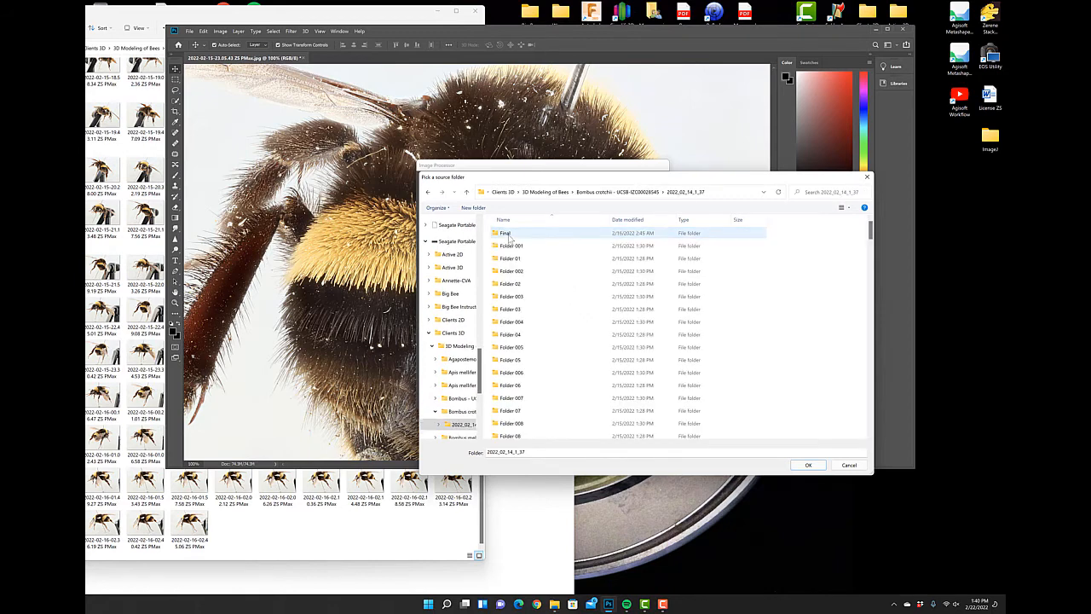
{"action": "left_click", "coordinate": [505, 234]}
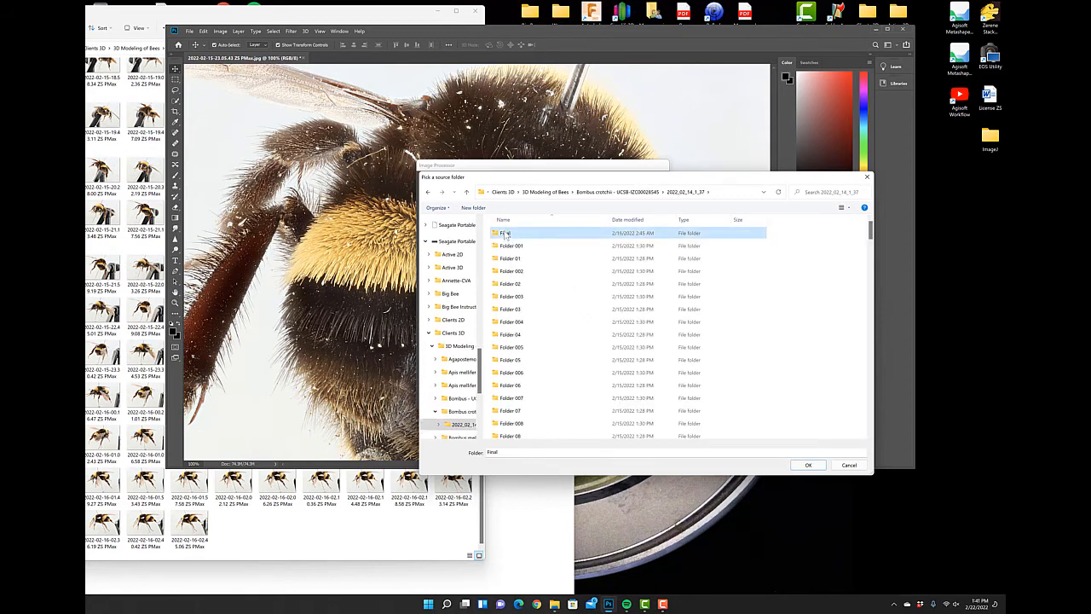
{"action": "left_click", "coordinate": [807, 464]}
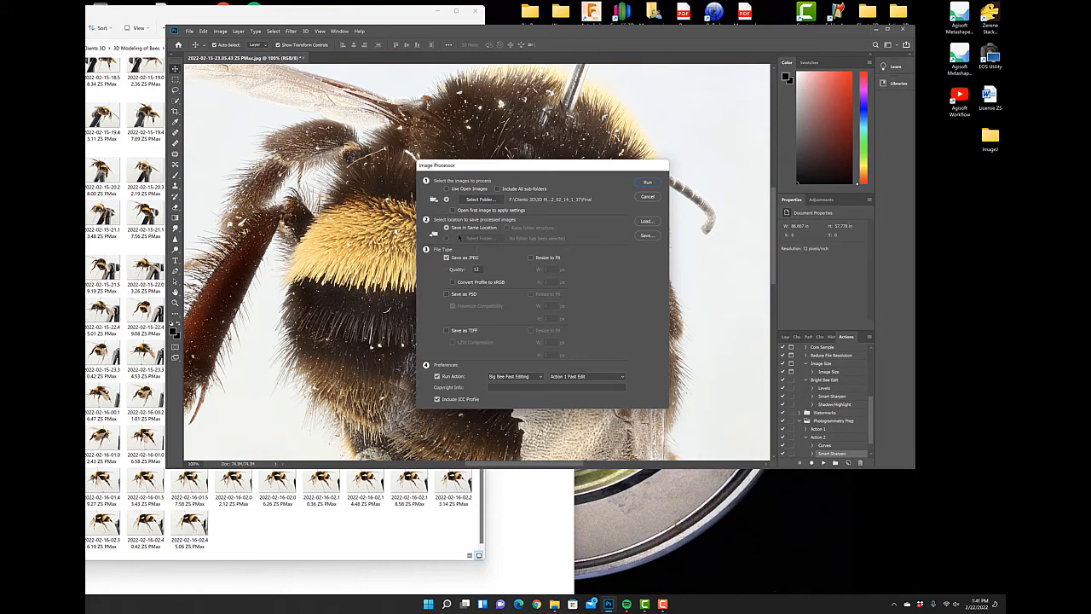
- Set the batch to run Action 2 from the Photogrammetry Prep set with JPEG output, and start processing
{"action": "left_click", "coordinate": [516, 375]}
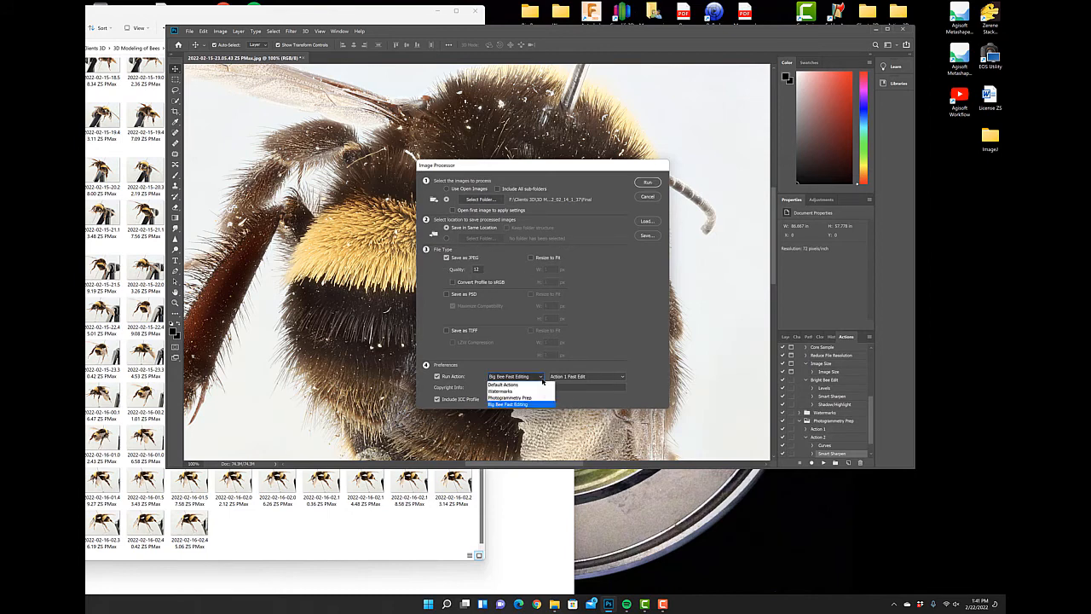
{"action": "left_click", "coordinate": [515, 398]}
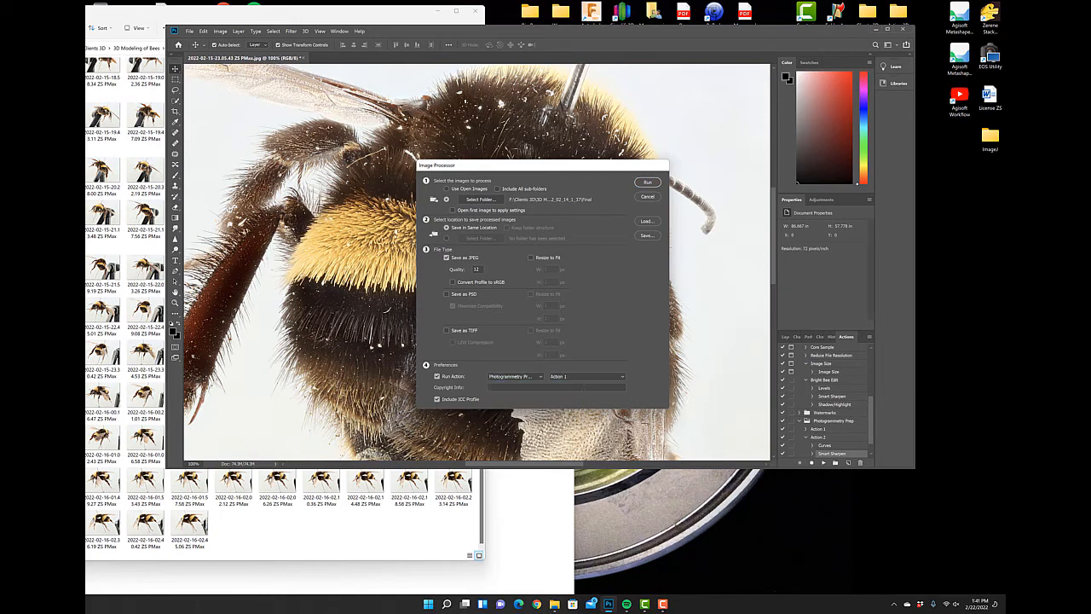
{"action": "left_click", "coordinate": [579, 376]}
{"action": "left_click", "coordinate": [559, 390]}
{"action": "left_click", "coordinate": [446, 294]}
{"action": "left_click", "coordinate": [446, 330]}
{"action": "left_click", "coordinate": [446, 293]}
{"action": "left_click", "coordinate": [648, 182]}
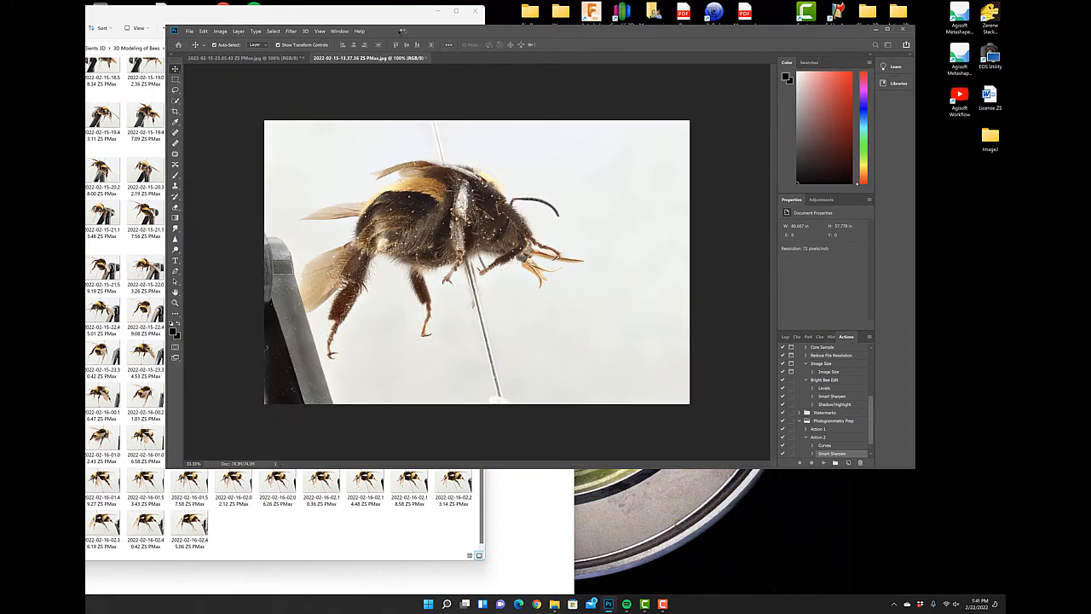
- Switch to the File Explorer window showing the Final folder, move it fully into view and open its JPEG subfolder
{"action": "left_click", "coordinate": [396, 17]}
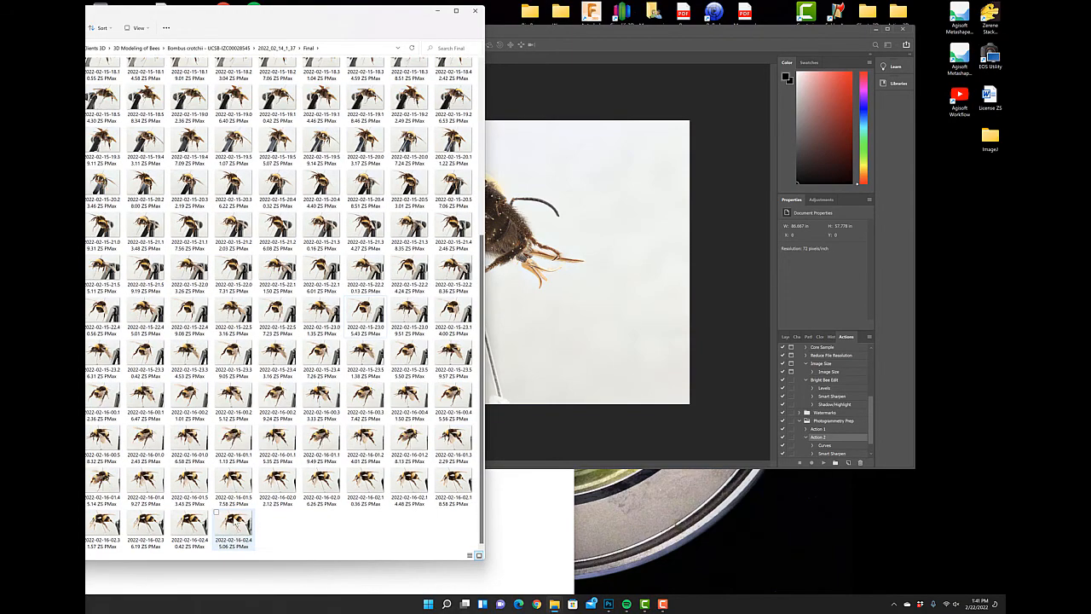
{"action": "scroll", "coordinate": [299, 476], "scroll_direction": "up", "scroll_amount": 3}
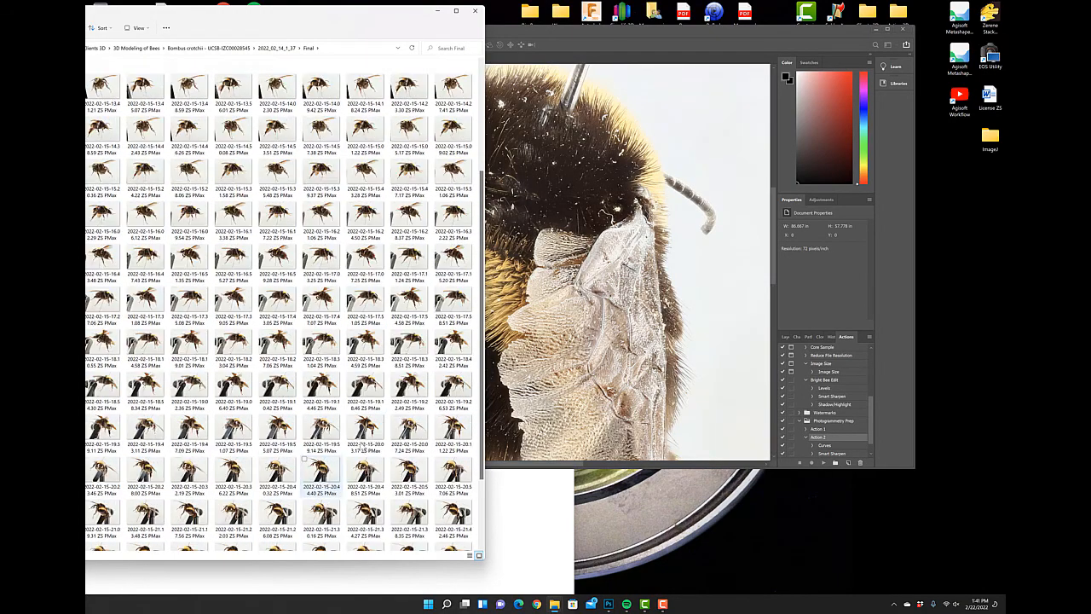
{"action": "left_click_drag", "start_coordinate": [273, 12], "coordinate": [406, 28]}
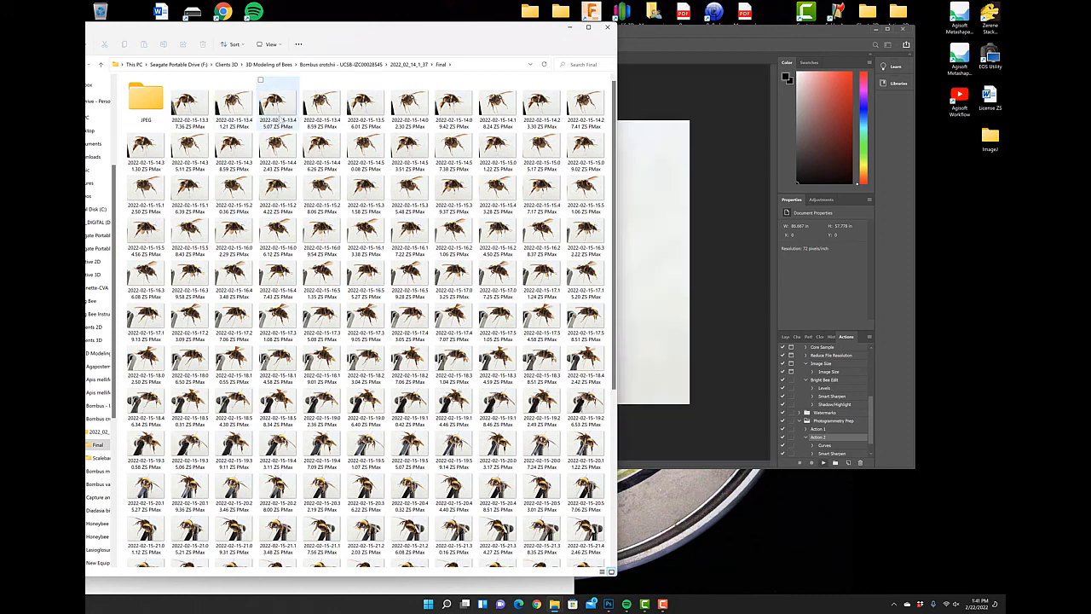
{"action": "left_click", "coordinate": [156, 113]}
{"action": "double_click", "coordinate": [156, 112]}
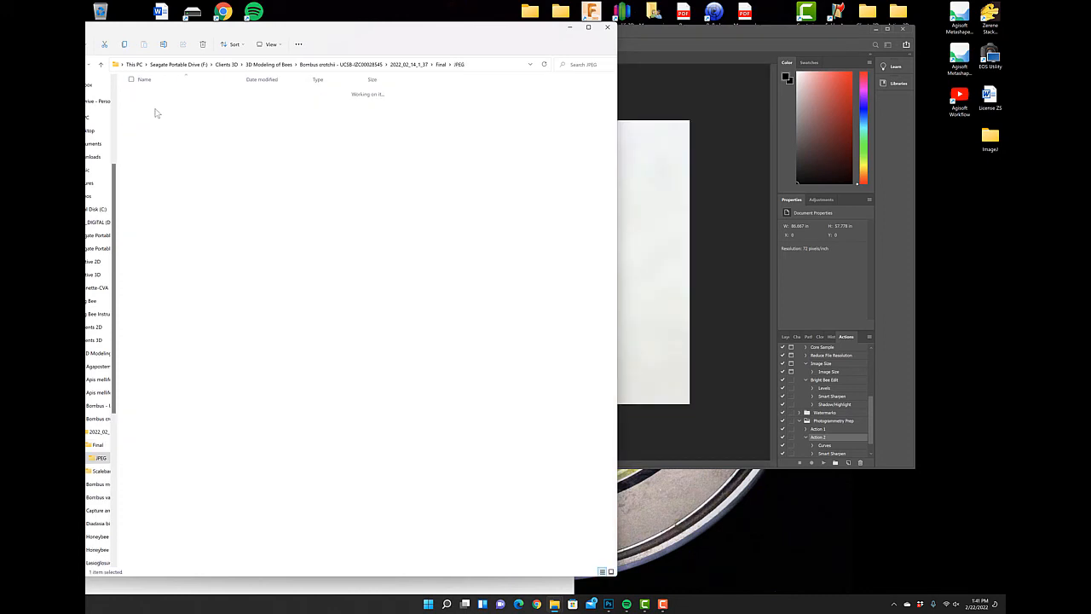